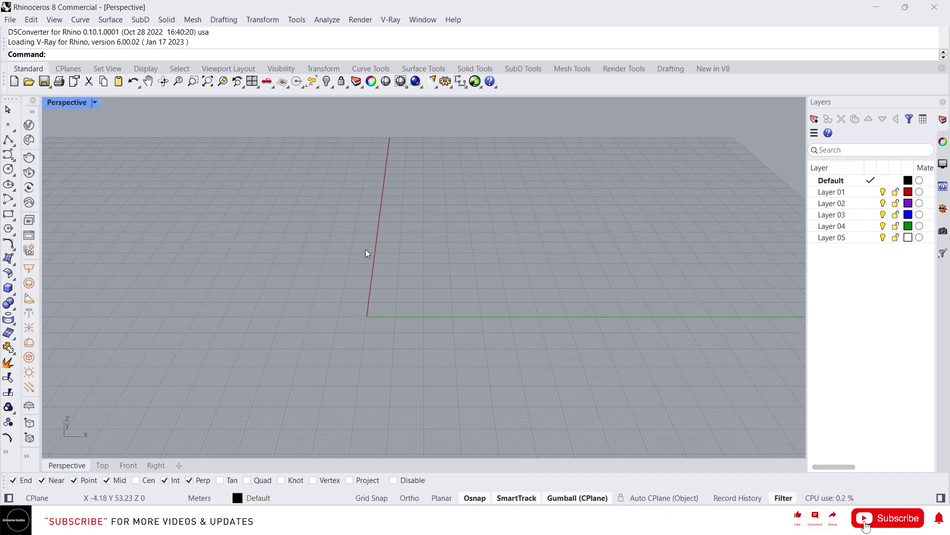
pyautogui.write('extr')
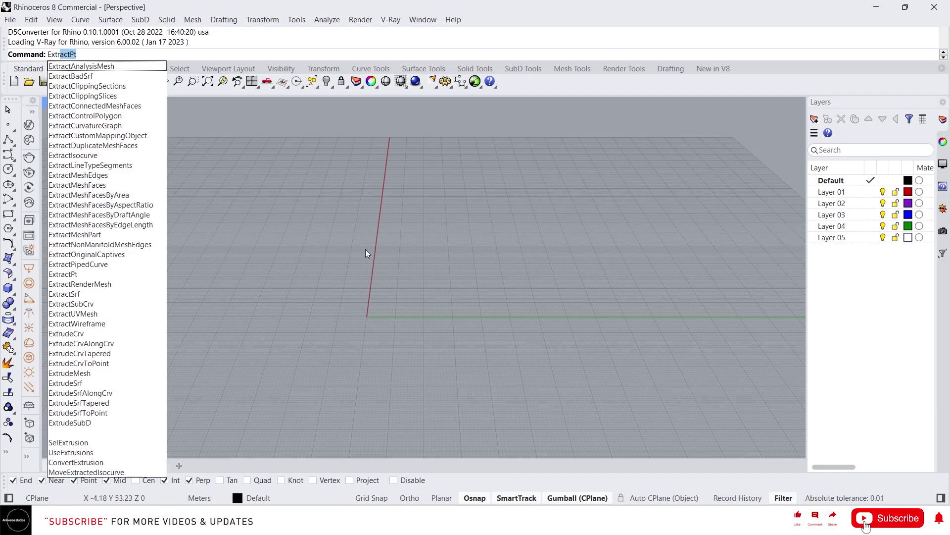
pyautogui.write('ude')
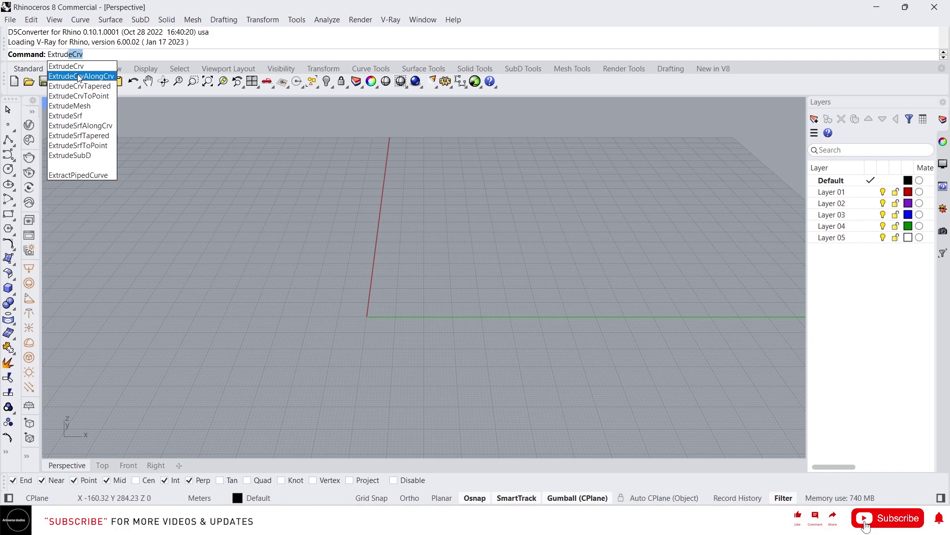
pyautogui.press('Escape')
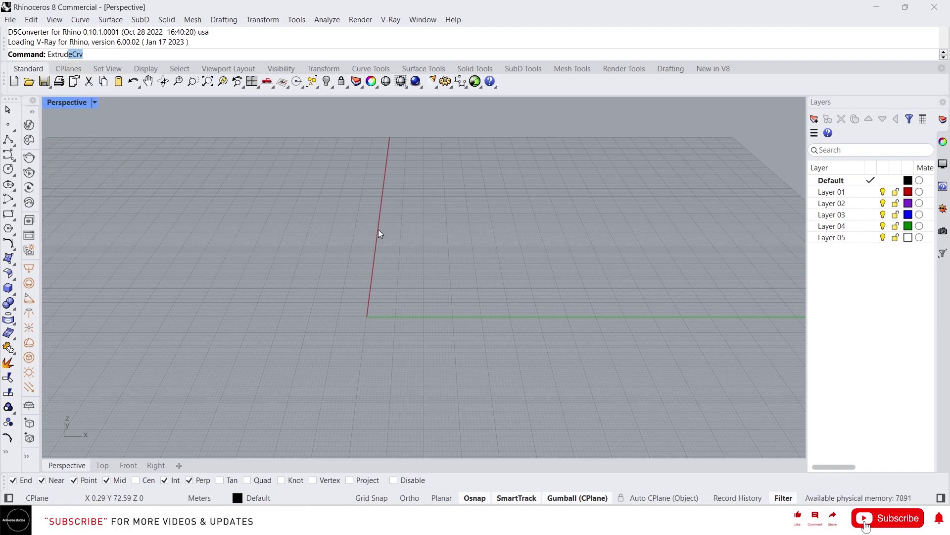
pyautogui.press('Escape')
# - Draw an open, rounded interpolated curve through four points on the ground plane around the origin
pyautogui.middleClick(359, 254)
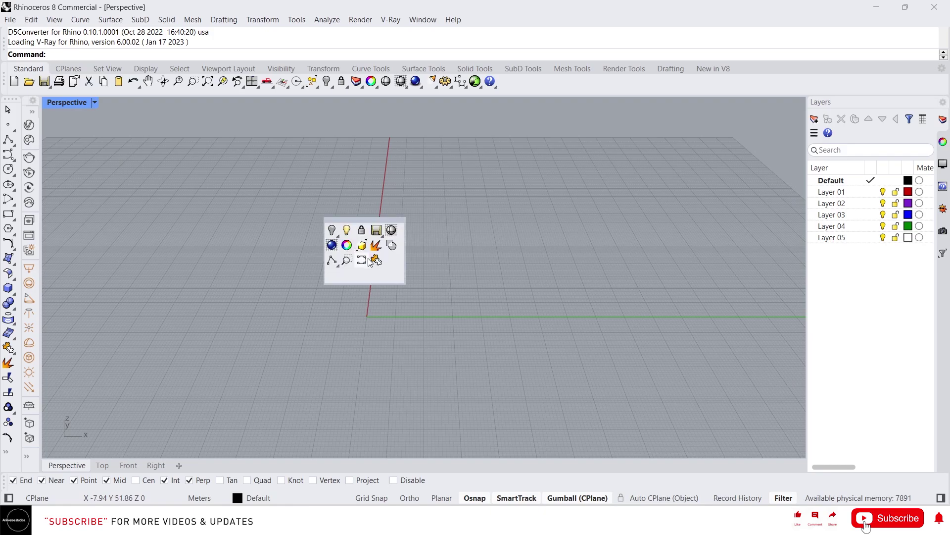
pyautogui.click(367, 260)
pyautogui.click(335, 335)
pyautogui.click(284, 252)
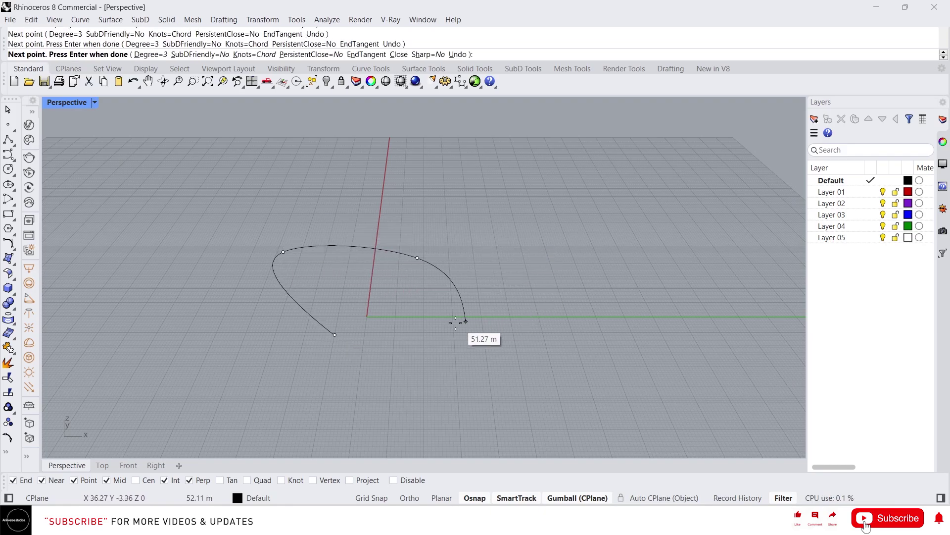
pyautogui.click(439, 323)
pyautogui.press('Return')
pyautogui.click(351, 246)
pyautogui.moveTo(327, 224); pyautogui.dragTo(454, 212, button='right')
pyautogui.click(486, 223)
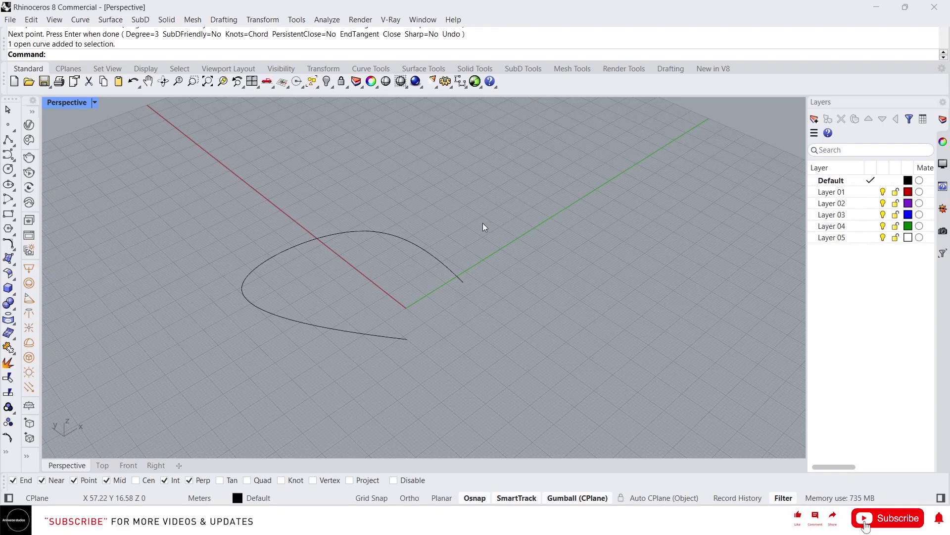
# - Extrude the curve 50 m upward as a surface with BothSides=No, and set the viewport to Shaded display
pyautogui.write('Ext')
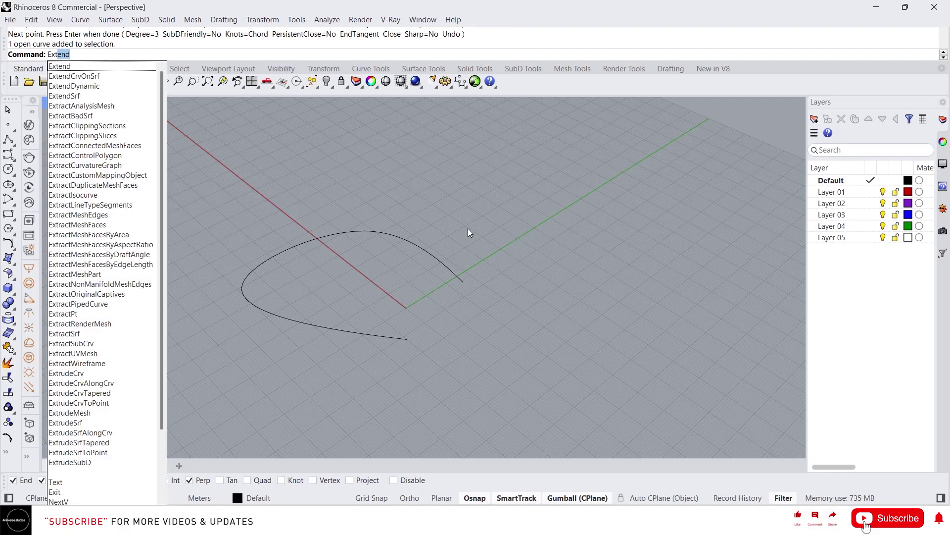
pyautogui.write('ude')
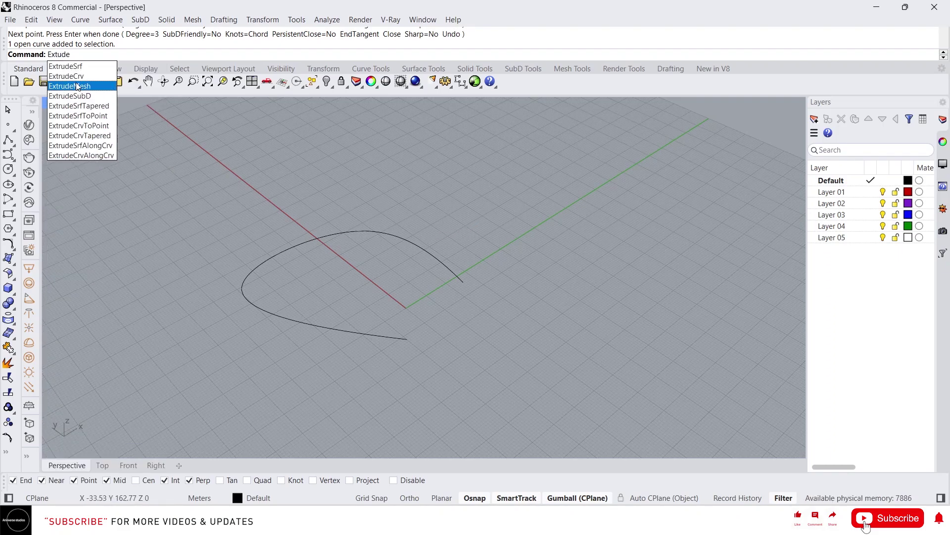
pyautogui.click(66, 76)
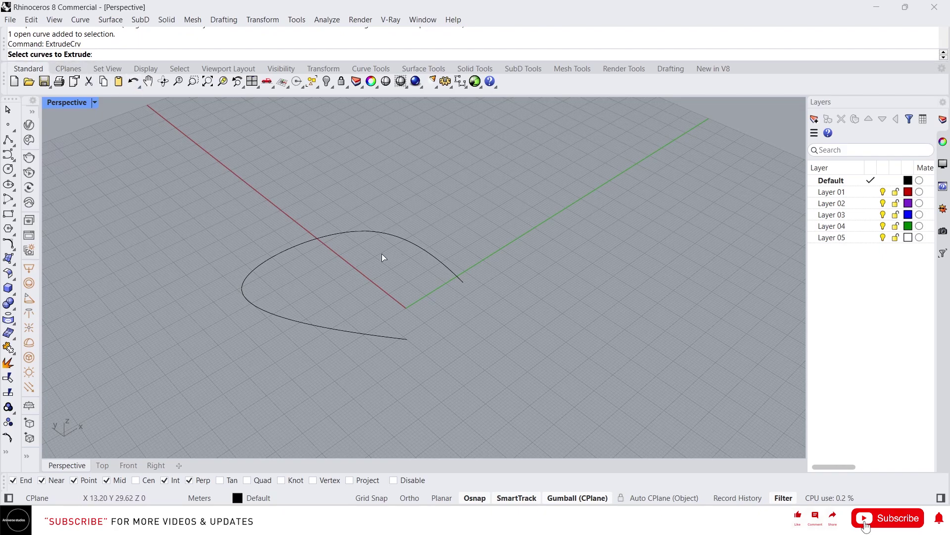
pyautogui.click(354, 232)
pyautogui.press('Return')
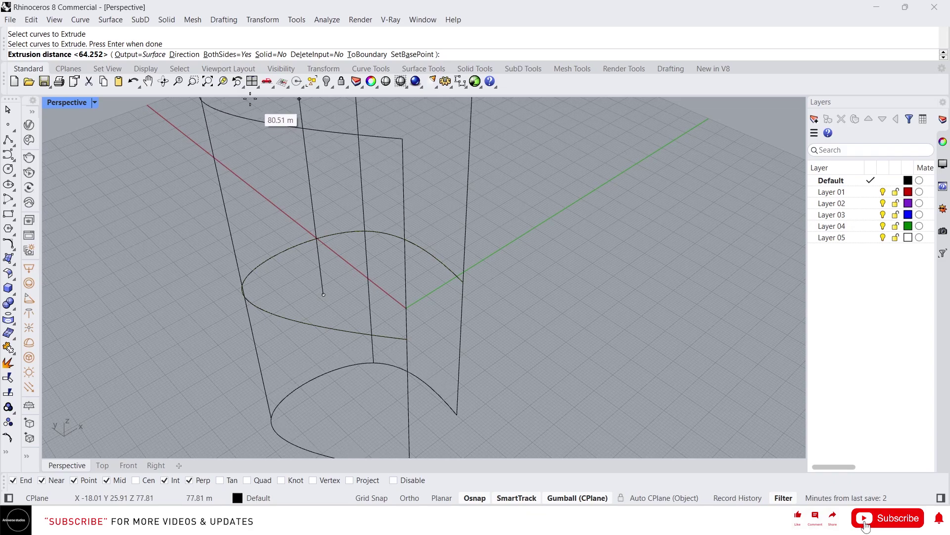
pyautogui.click(225, 54)
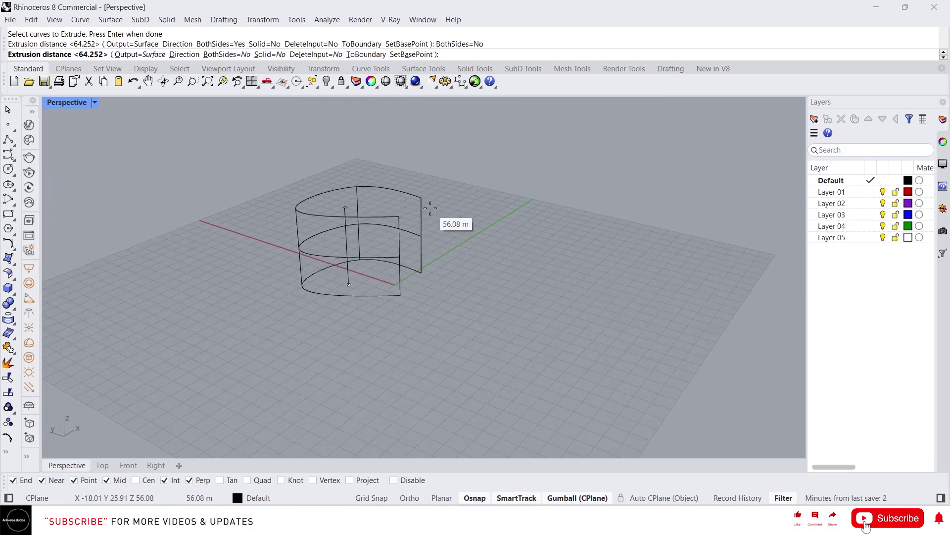
pyautogui.middleClick(379, 201)
pyautogui.click(406, 178)
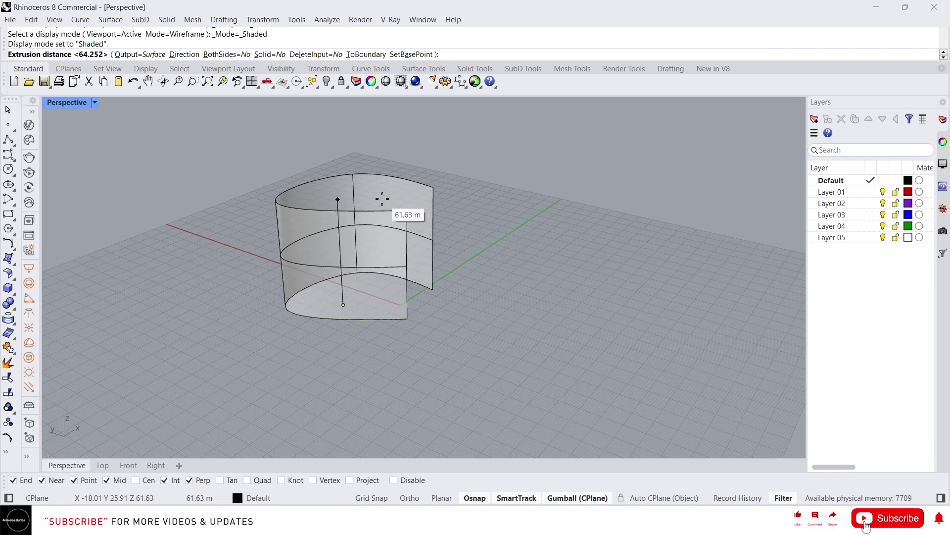
pyautogui.write('50')
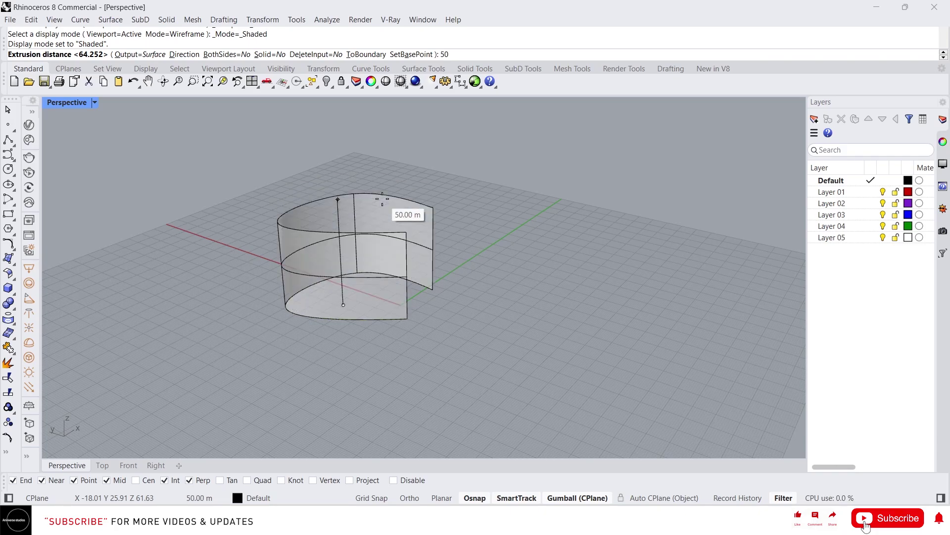
pyautogui.press('Return')
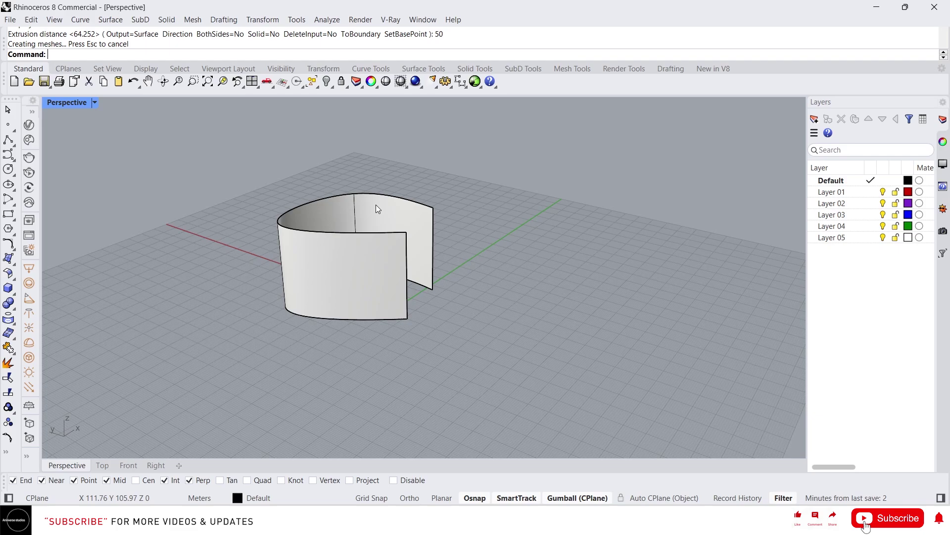
# - Move the extruded surface along the X axis so it stands clear of its source curve
pyautogui.click(376, 204)
pyautogui.moveTo(388, 219); pyautogui.dragTo(369, 246, button='right')
pyautogui.moveTo(399, 251); pyautogui.dragTo(527, 248)
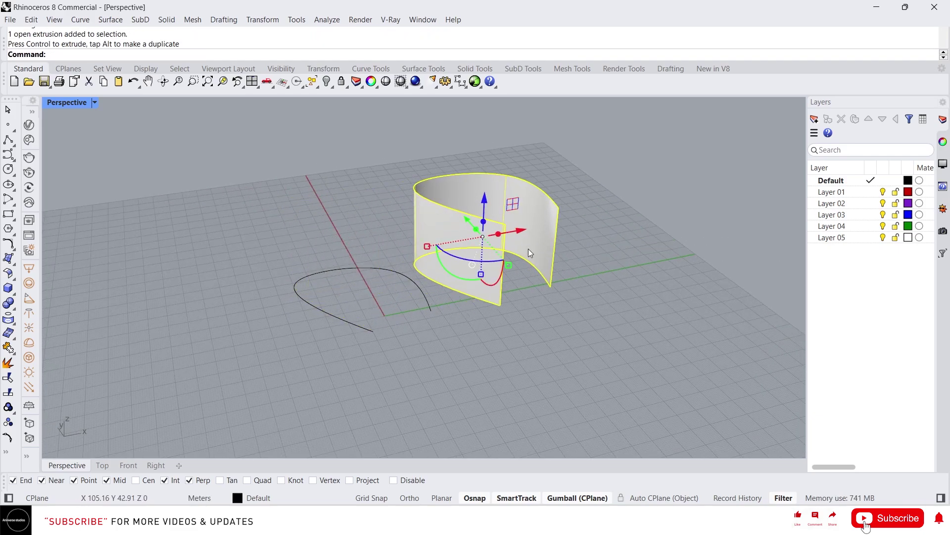
# - Try extruding the curve along a horizontal direction set by two points, after switching the output to SubD and back to Surface
pyautogui.moveTo(311, 303); pyautogui.dragTo(406, 256, button='right')
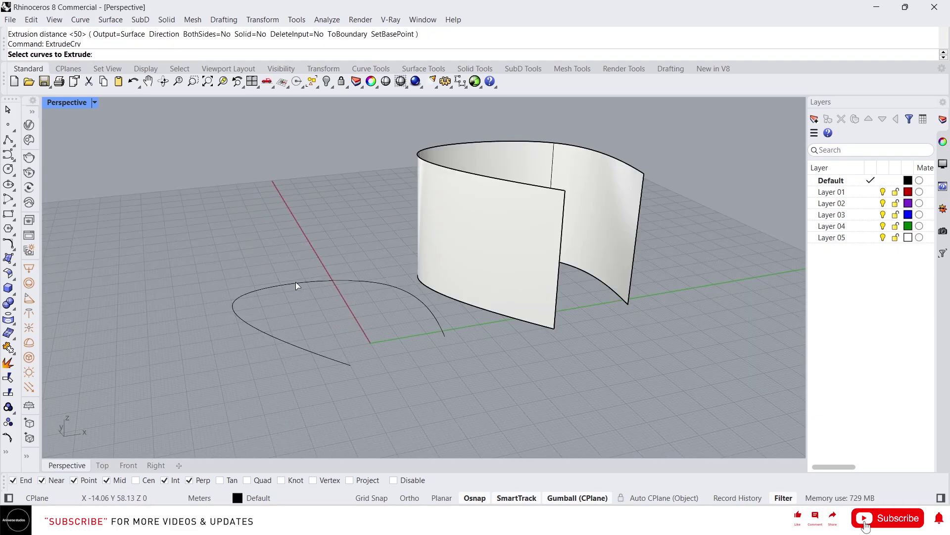
pyautogui.press('Escape')
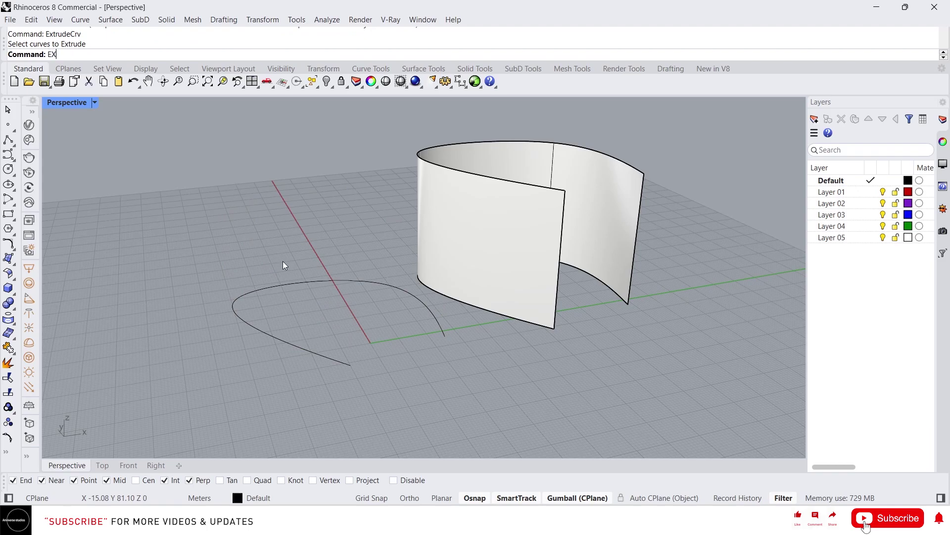
pyautogui.press('Return')
pyautogui.click(299, 286)
pyautogui.press('Return')
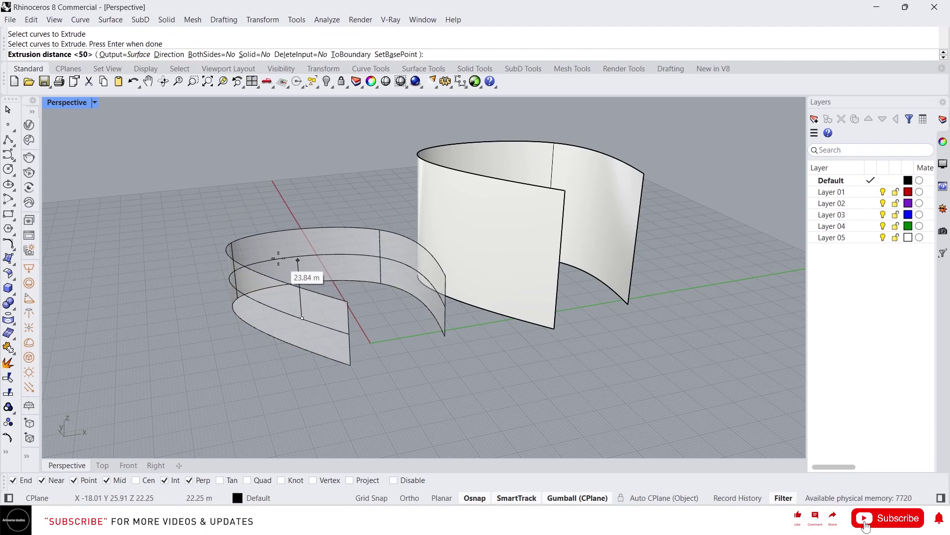
pyautogui.click(124, 55)
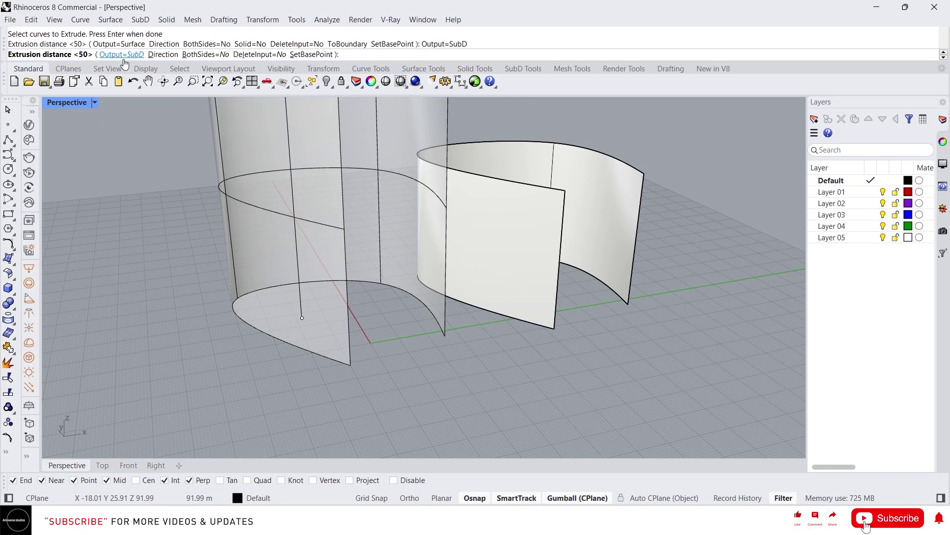
pyautogui.click(125, 55)
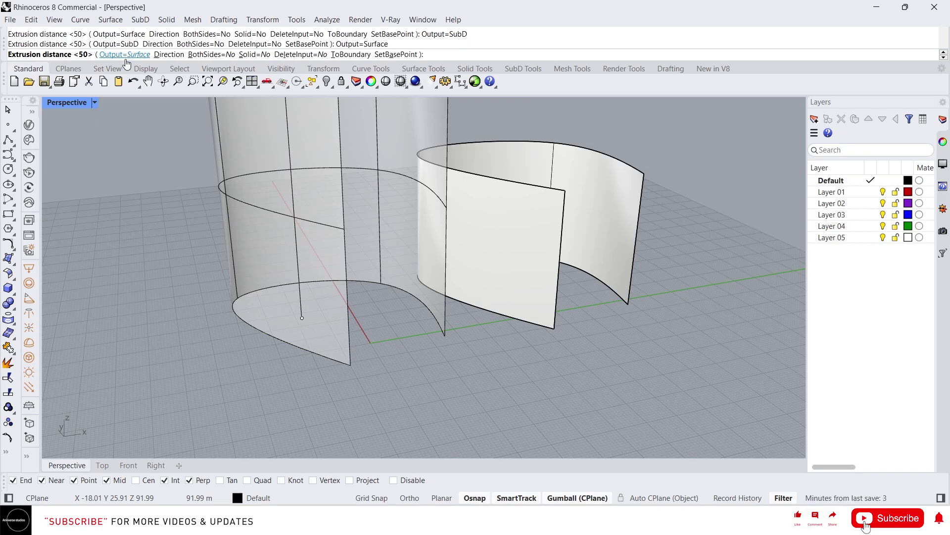
pyautogui.click(170, 55)
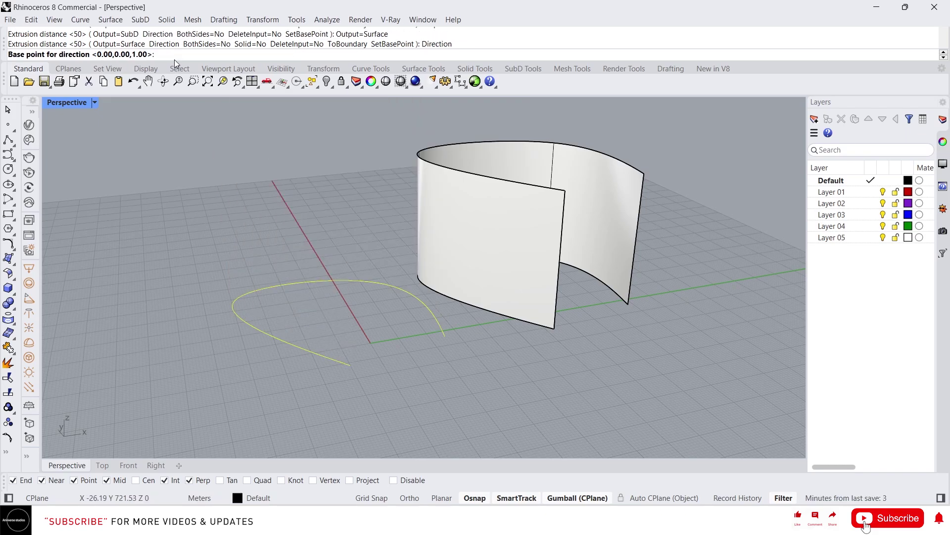
pyautogui.click(320, 335)
pyautogui.click(223, 357)
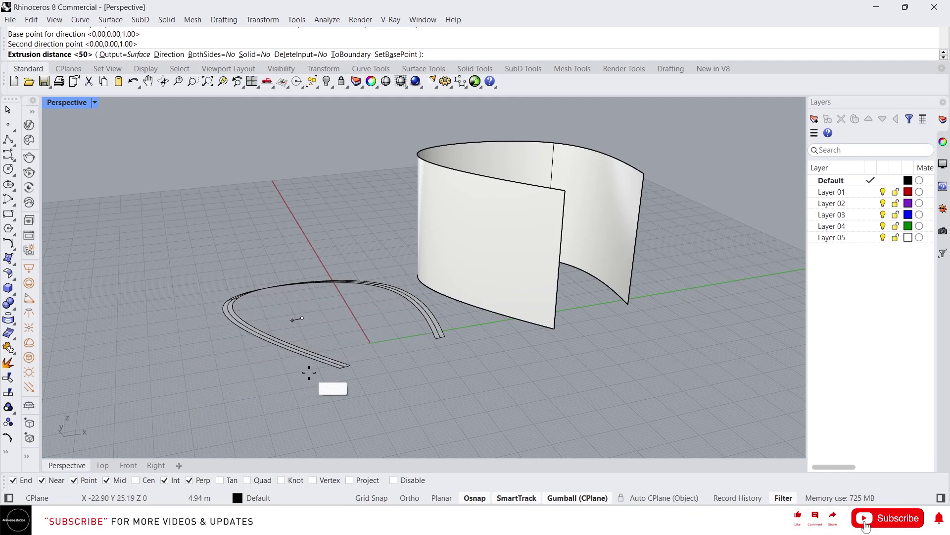
pyautogui.press('Escape')
# - Extrude the curve about 38 m in both directions with BothSides=Yes and surface output
pyautogui.press('Return')
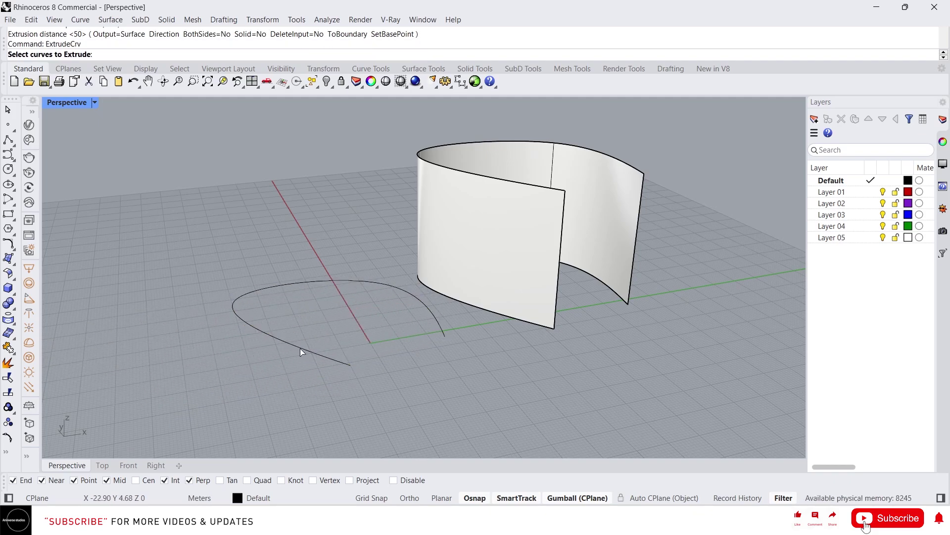
pyautogui.click(300, 348)
pyautogui.press('Return')
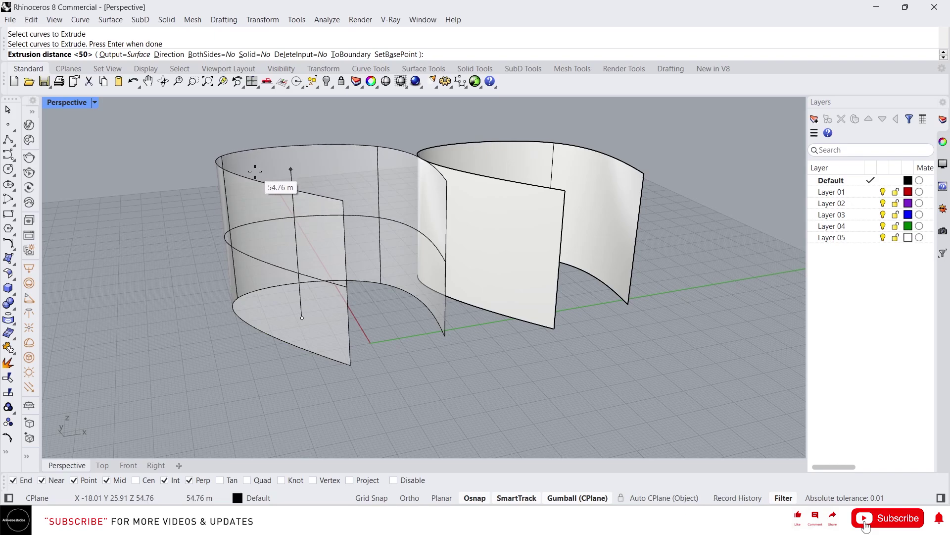
pyautogui.click(206, 55)
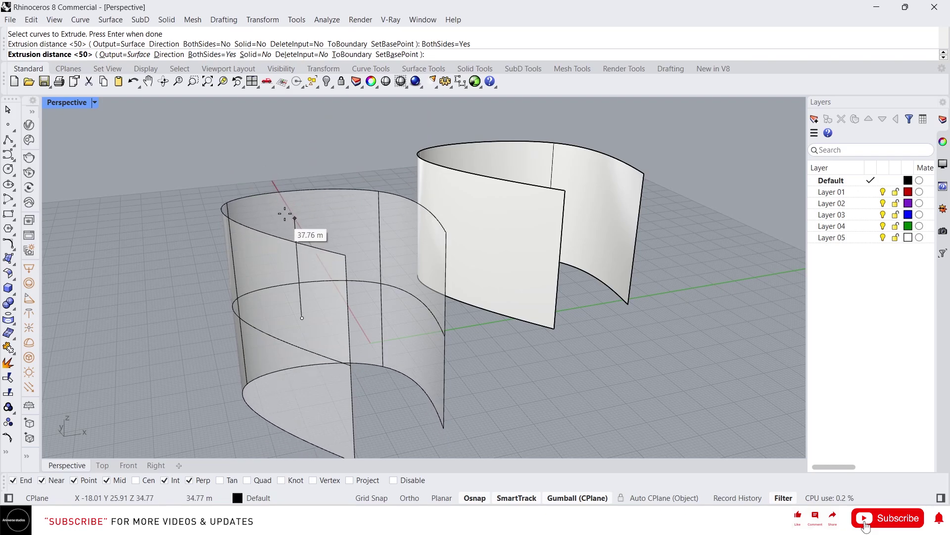
pyautogui.click(286, 216)
# - Move the two-sided extrusion along the negative X direction, away from its source curve
pyautogui.click(323, 318)
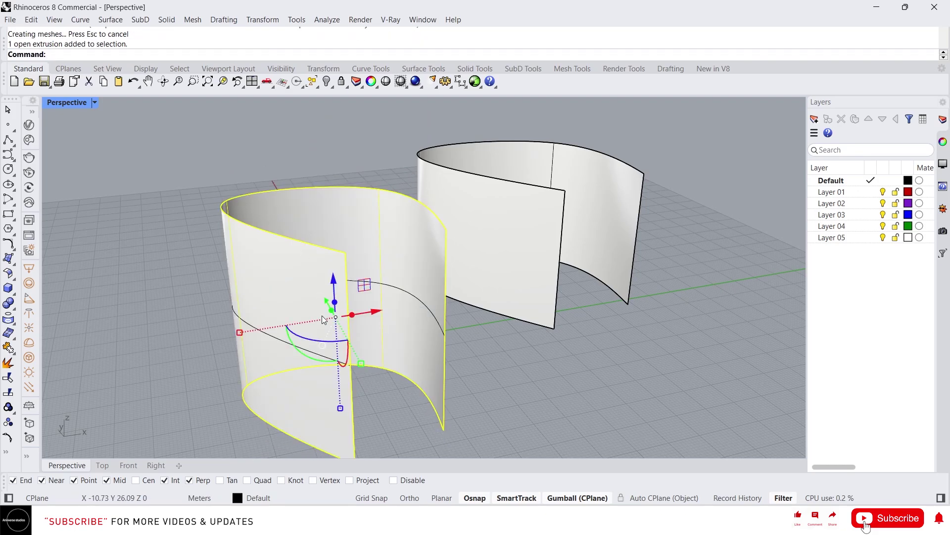
pyautogui.scroll(-5, 391, 312)
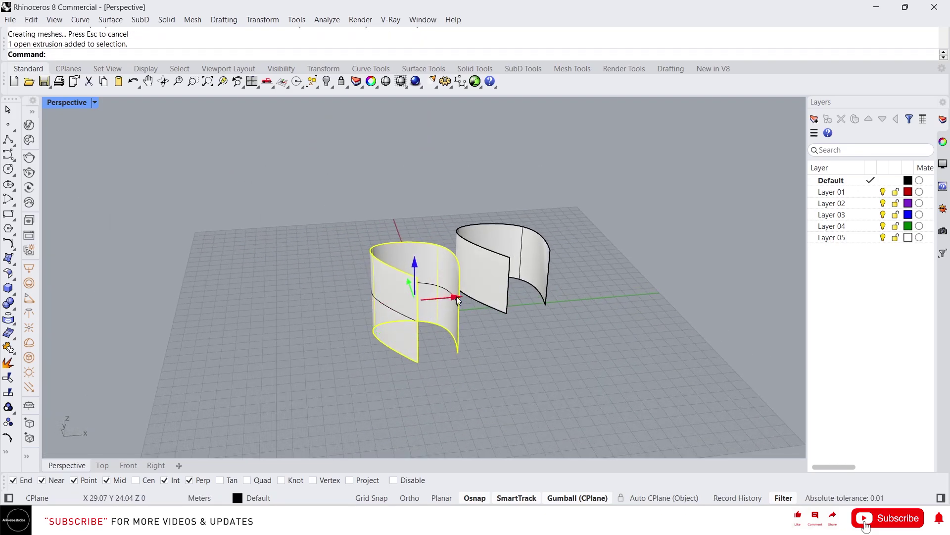
pyautogui.moveTo(457, 296); pyautogui.dragTo(326, 308)
pyautogui.moveTo(378, 319); pyautogui.dragTo(421, 293, button='right')
pyautogui.scroll(6, 411, 290)
pyautogui.click(397, 285)
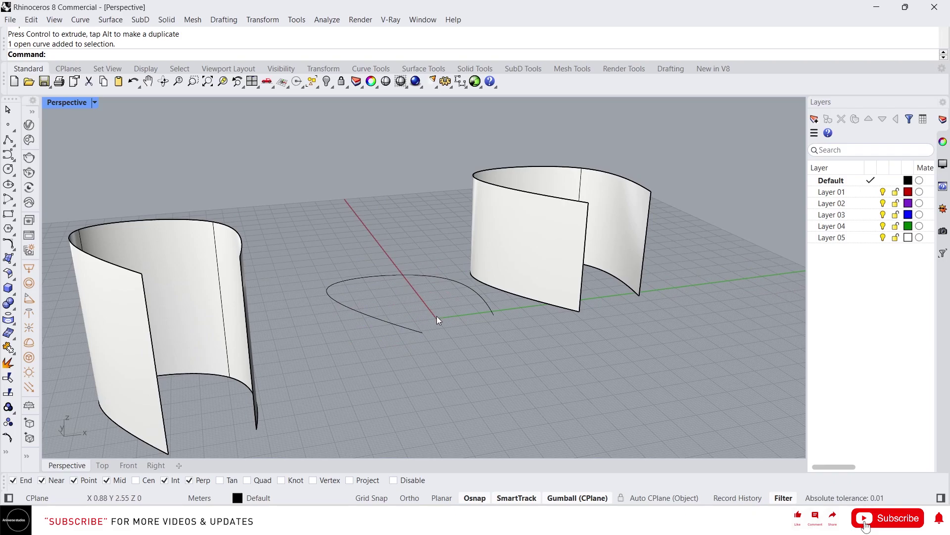
pyautogui.write('Ext')
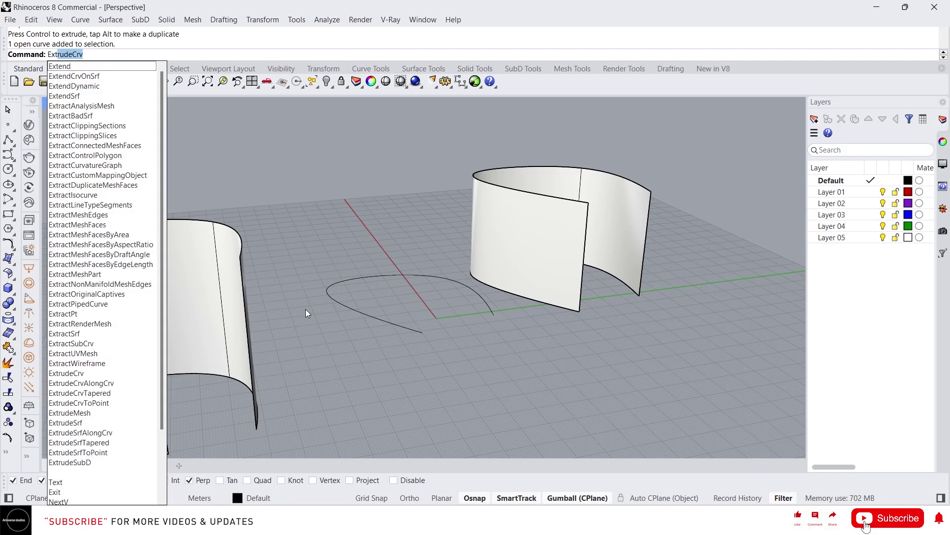
pyautogui.write('rude')
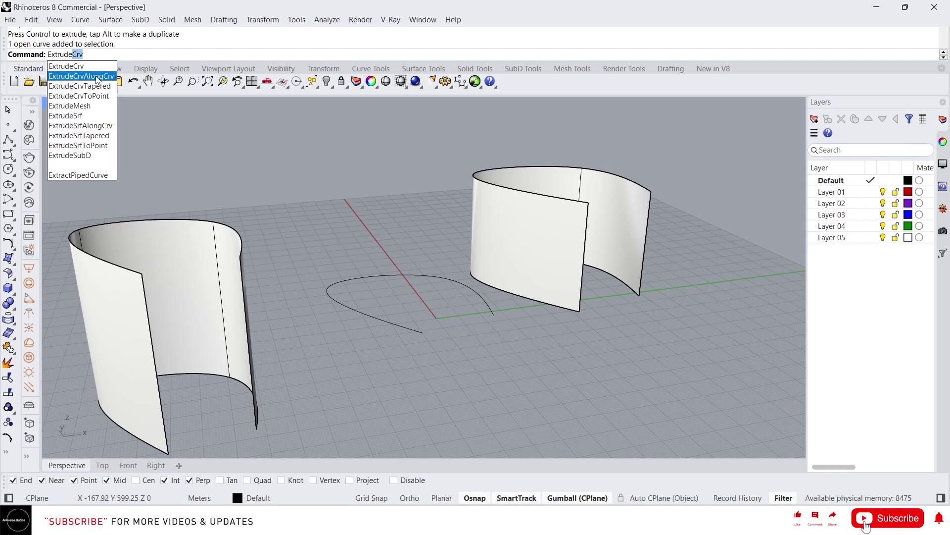
pyautogui.press('Escape')
pyautogui.press('Escape')
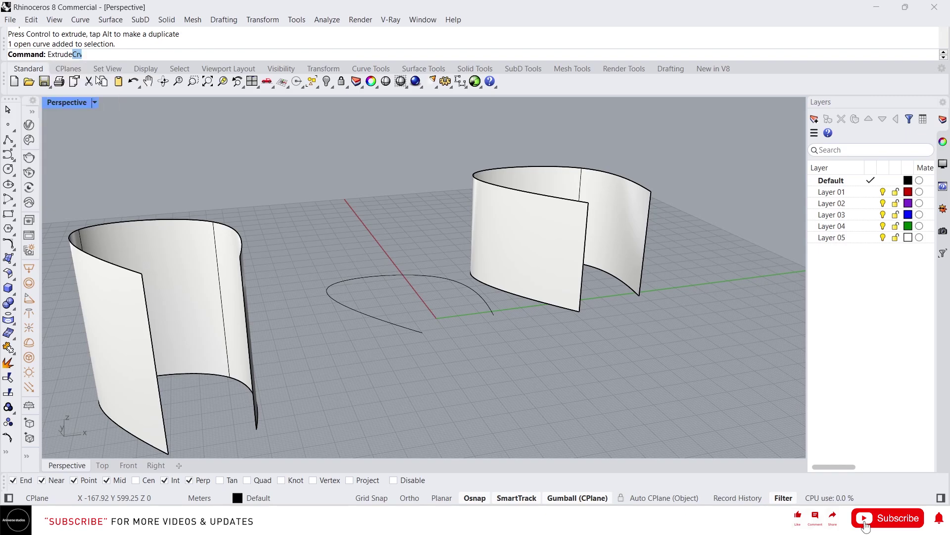
# - Draw a three-point interpolated curve about 157 m long on the ground plane, in front of the extruded surfaces
pyautogui.scroll(-6, 402, 324)
pyautogui.scroll(5, 436, 332)
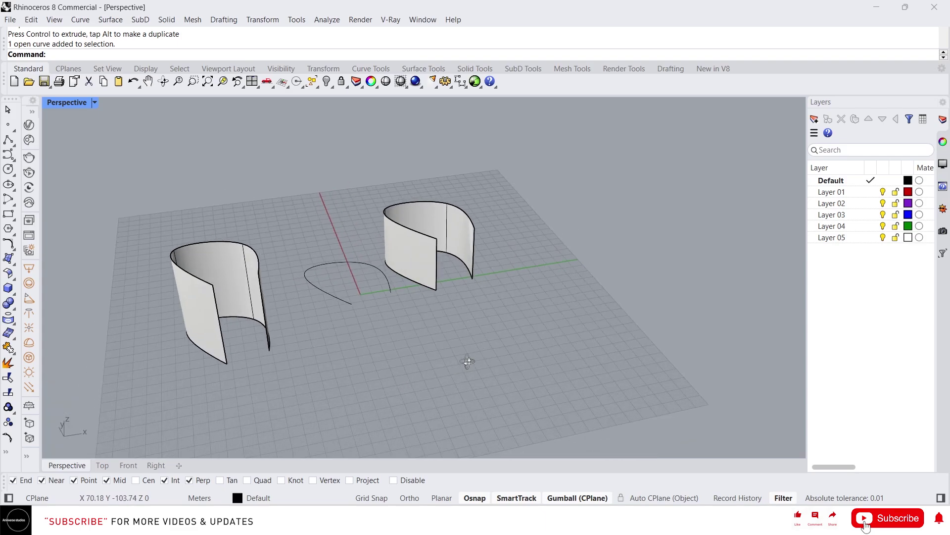
pyautogui.middleClick(467, 375)
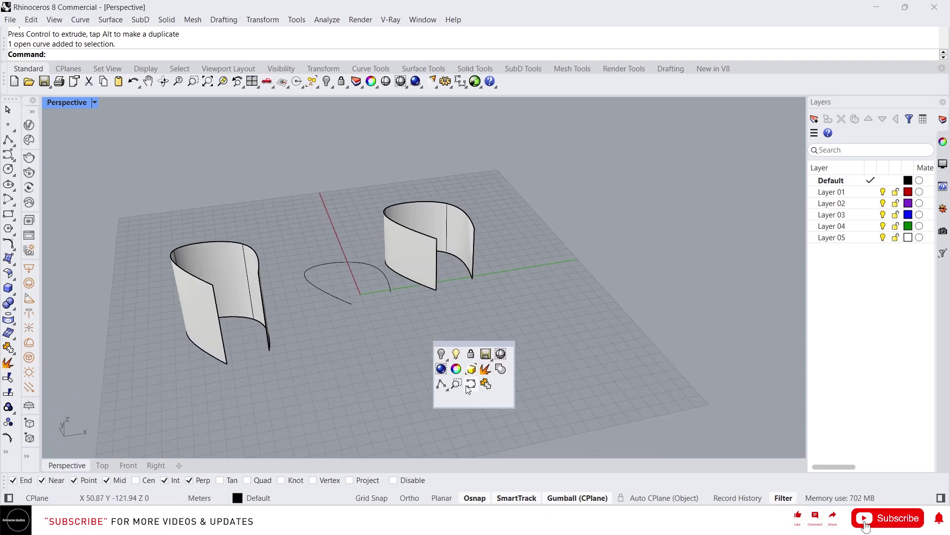
pyautogui.click(465, 386)
pyautogui.click(435, 394)
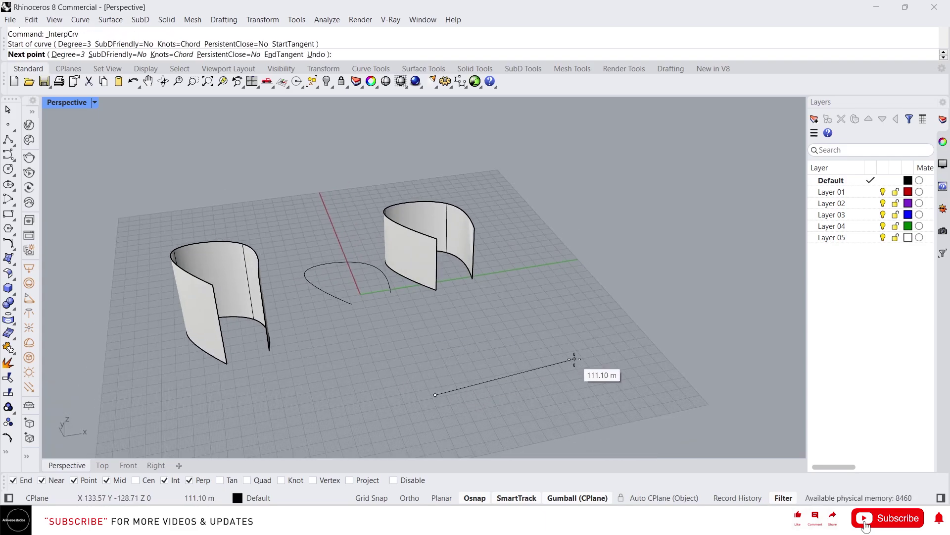
pyautogui.click(576, 358)
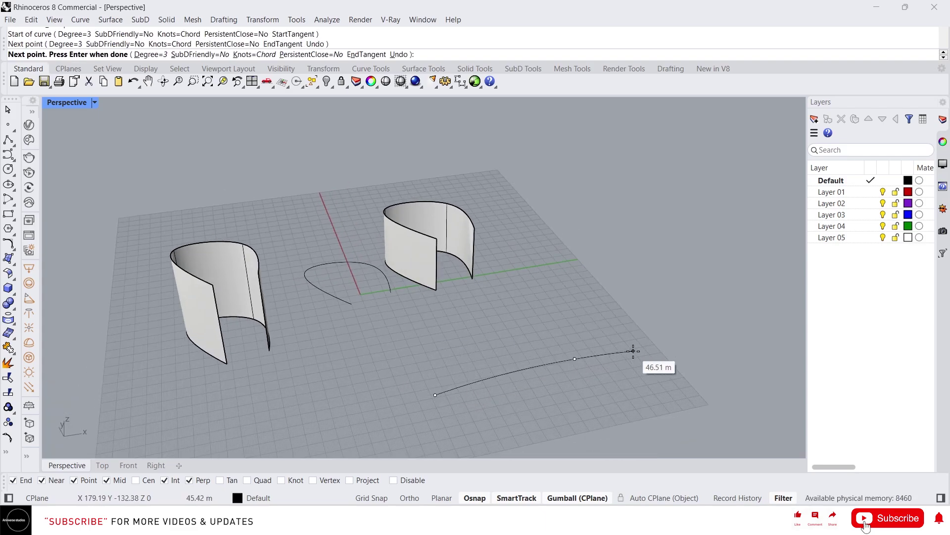
pyautogui.click(633, 351)
pyautogui.rightClick(634, 351)
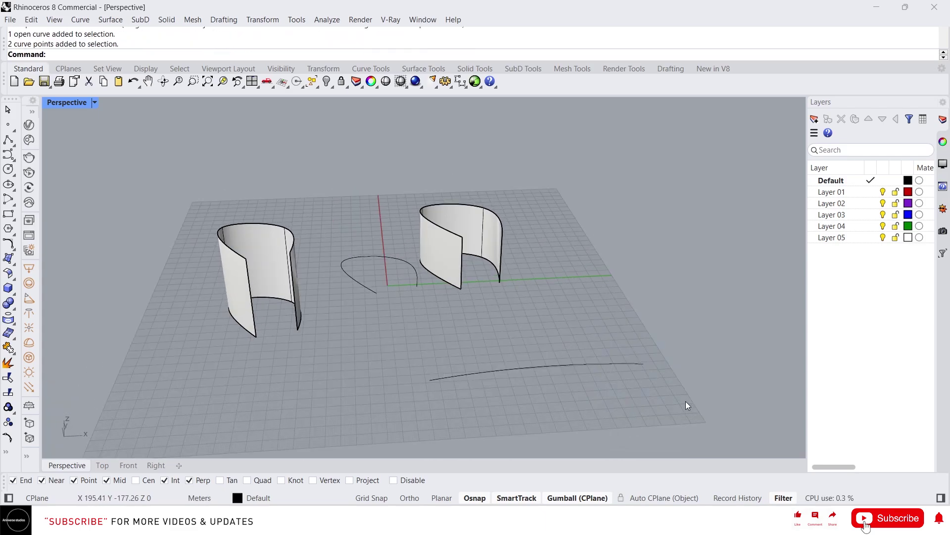
# - Show the new curve's control points and raise the two at its far end vertically to form a rising path
pyautogui.click(625, 363)
pyautogui.press('F10')
pyautogui.moveTo(596, 297); pyautogui.dragTo(685, 386)
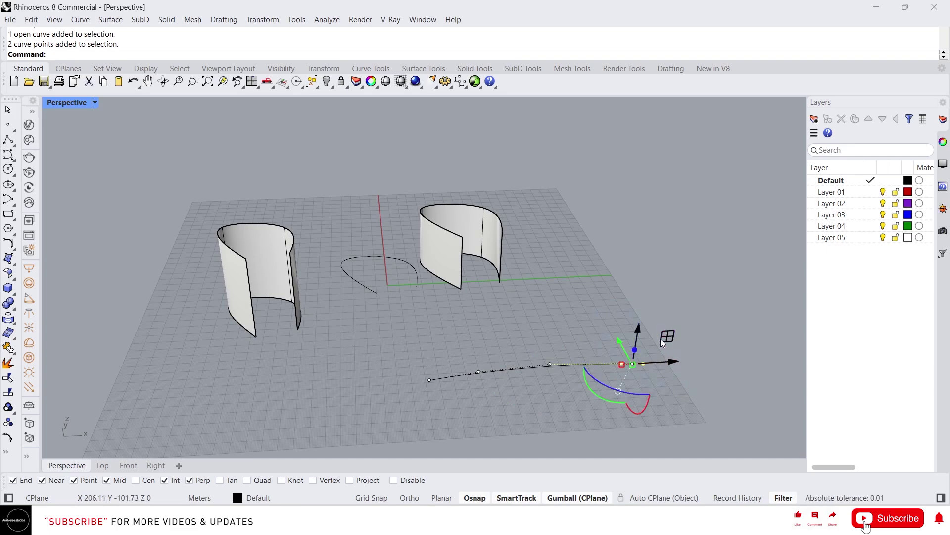
pyautogui.moveTo(638, 334); pyautogui.dragTo(623, 242)
pyautogui.moveTo(396, 302); pyautogui.dragTo(462, 329, button='right')
pyautogui.scroll(5, 401, 273)
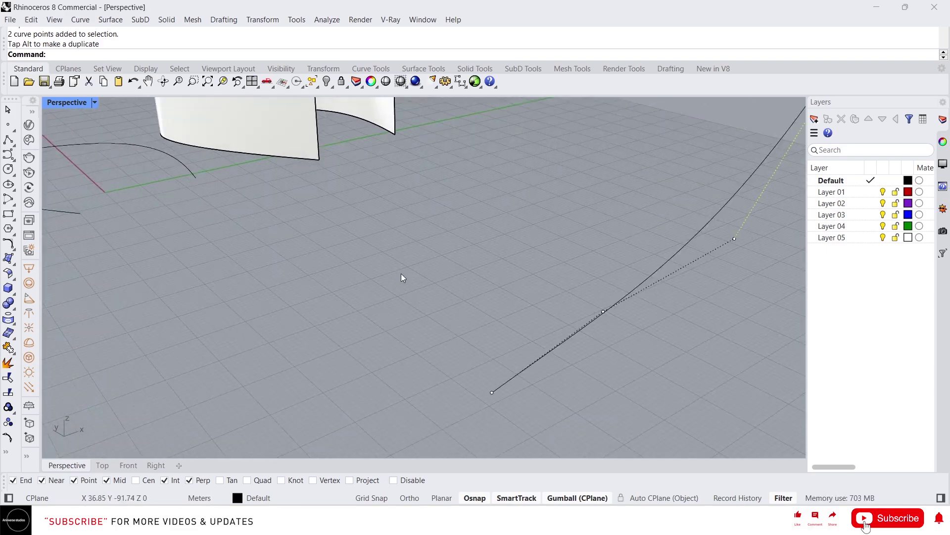
# - Draw a short interpolated profile curve across the start end of the rising path curve
pyautogui.middleClick(444, 353)
pyautogui.click(461, 369)
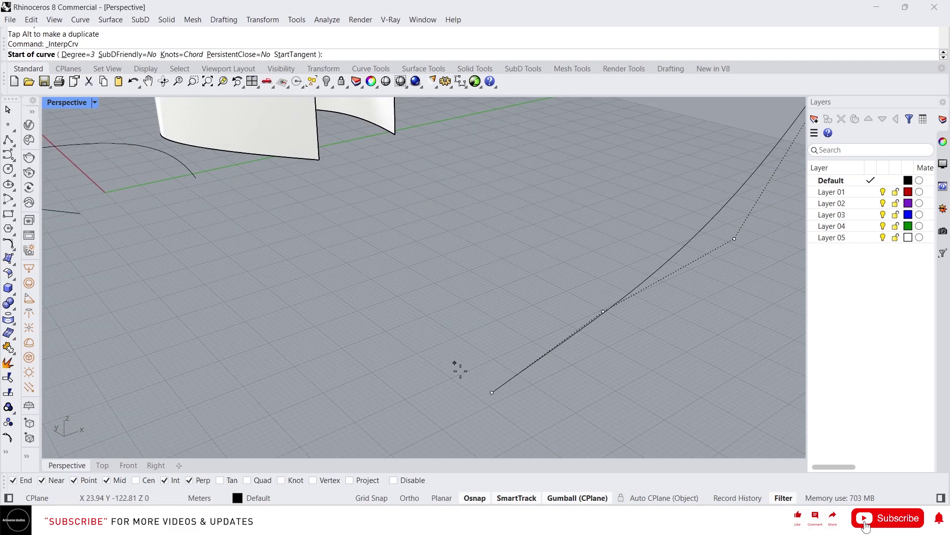
pyautogui.click(492, 392)
pyautogui.click(509, 400)
pyautogui.click(516, 405)
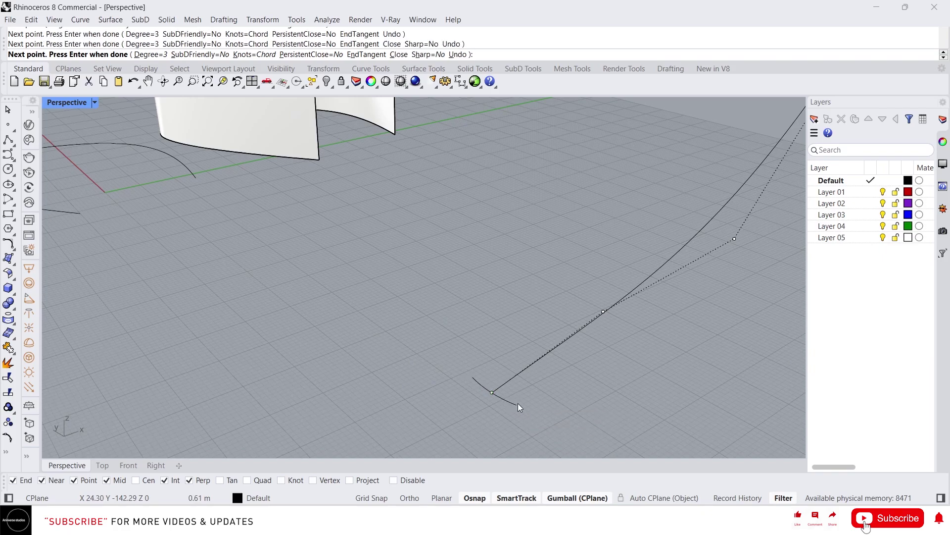
pyautogui.press('Return')
# - Raise the end control points of the short profile curve vertically to give it a U shape
pyautogui.moveTo(450, 369); pyautogui.dragTo(534, 423)
pyautogui.scroll(6, 516, 408)
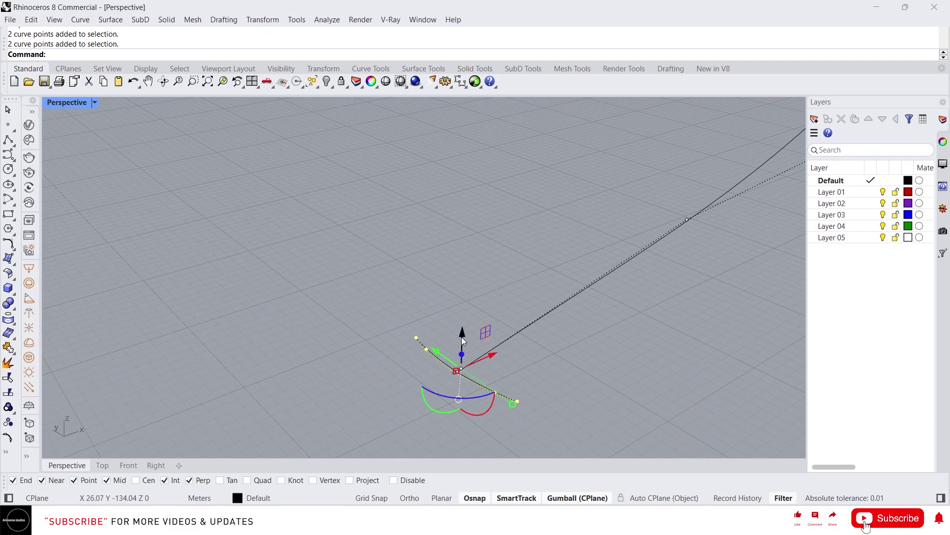
pyautogui.moveTo(463, 341); pyautogui.dragTo(454, 317)
pyautogui.moveTo(455, 316); pyautogui.dragTo(396, 337, button='right')
pyautogui.press('Escape')
pyautogui.press('Escape')
pyautogui.scroll(-8, 356, 349)
# - Examine the short profile curve and the path curve where they meet, selecting each in turn
pyautogui.click(354, 350)
pyautogui.scroll(-2, 374, 341)
pyautogui.scroll(5, 425, 314)
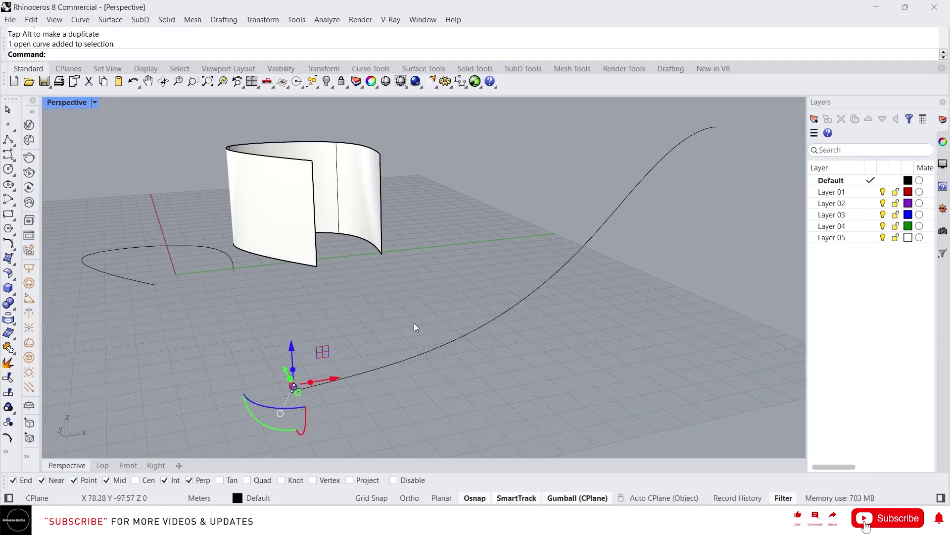
pyautogui.click(415, 327)
pyautogui.click(372, 364)
pyautogui.moveTo(376, 368); pyautogui.dragTo(405, 365, button='right')
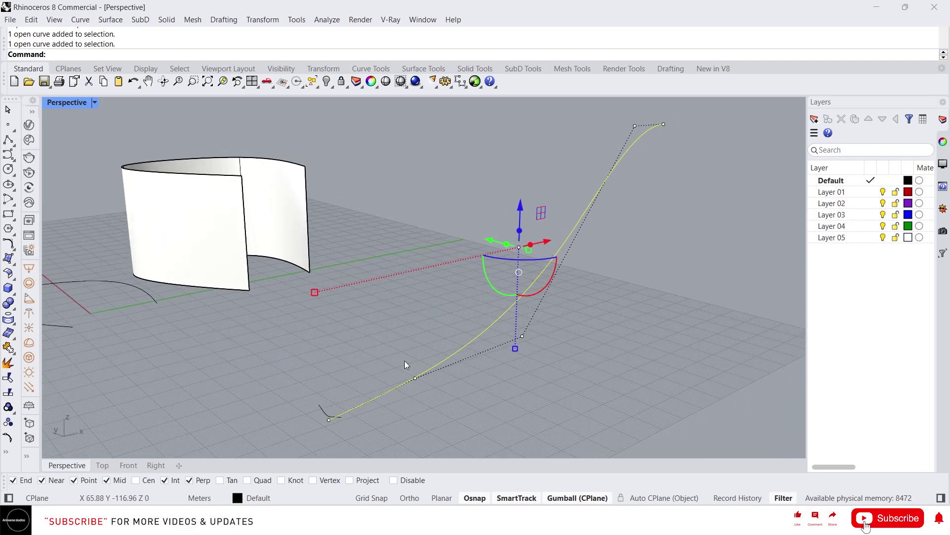
pyautogui.rightClick(405, 365)
pyautogui.scroll(5, 369, 400)
pyautogui.press('Escape')
pyautogui.click(290, 437)
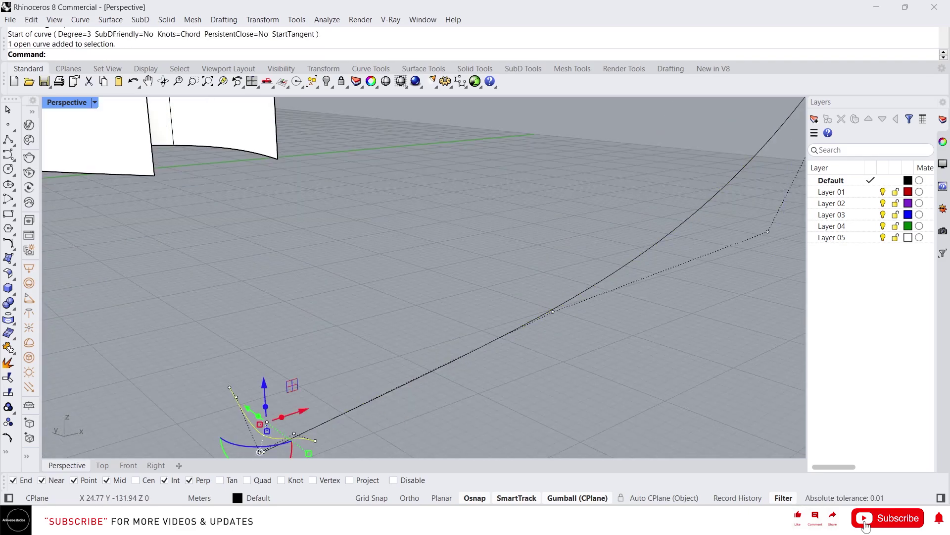
# - Undo the last ExtrudeCrvAlongCrv operation on the profile and path curves
pyautogui.scroll(-6, 311, 352)
pyautogui.moveTo(311, 353); pyautogui.dragTo(359, 360, button='right')
pyautogui.hotkey('ctrl', 'z')
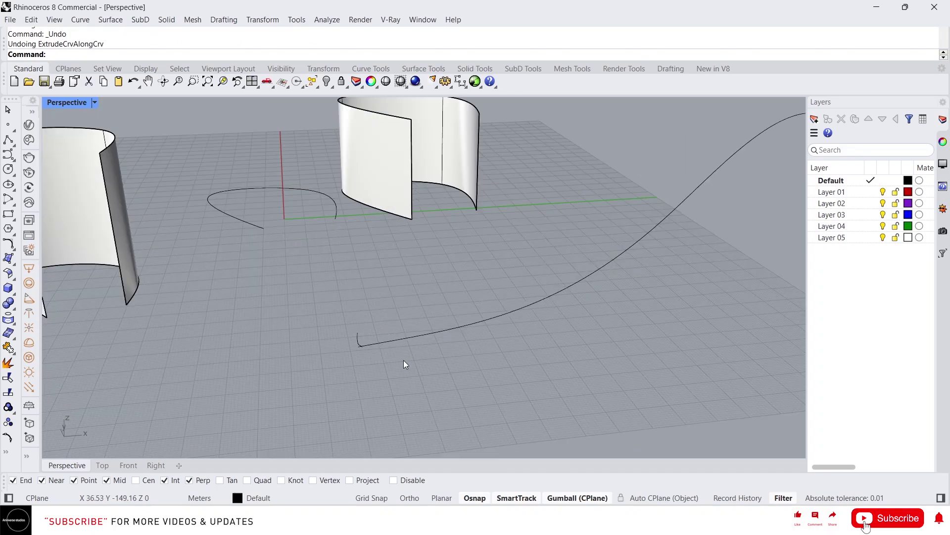
# - Extrude the short profile curve along the rising path curve with ExtrudeCrvAlongCrv, using surface output
pyautogui.write('ExtrudeCrvAlongCrv')
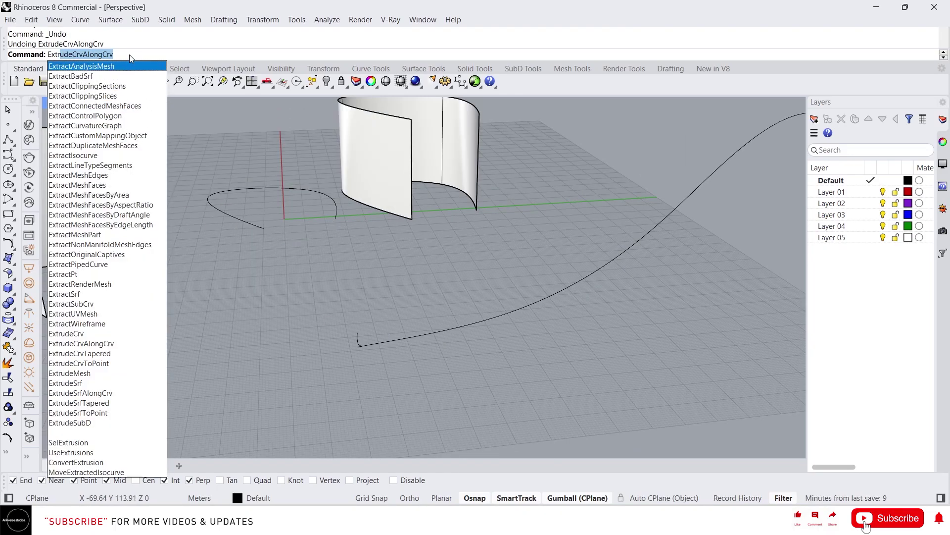
pyautogui.click(210, 134)
pyautogui.press('Return')
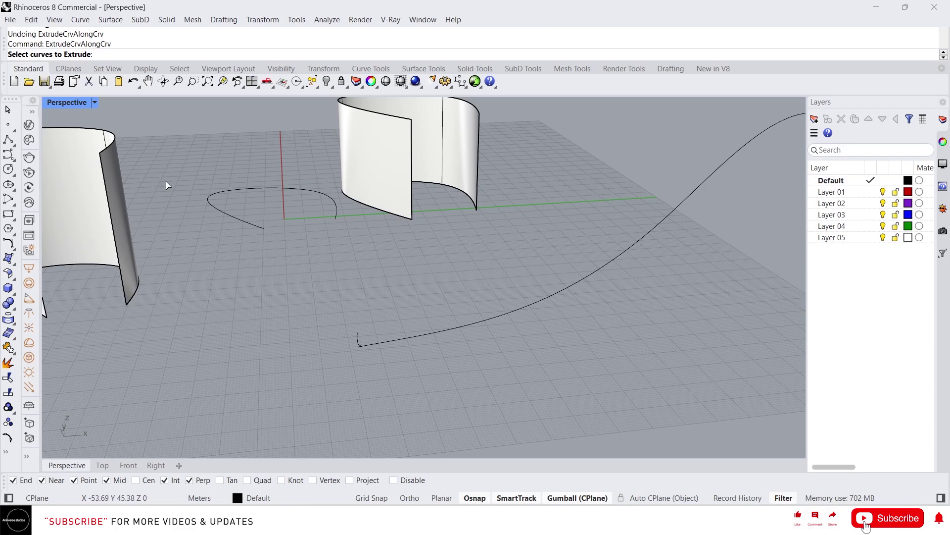
pyautogui.click(358, 337)
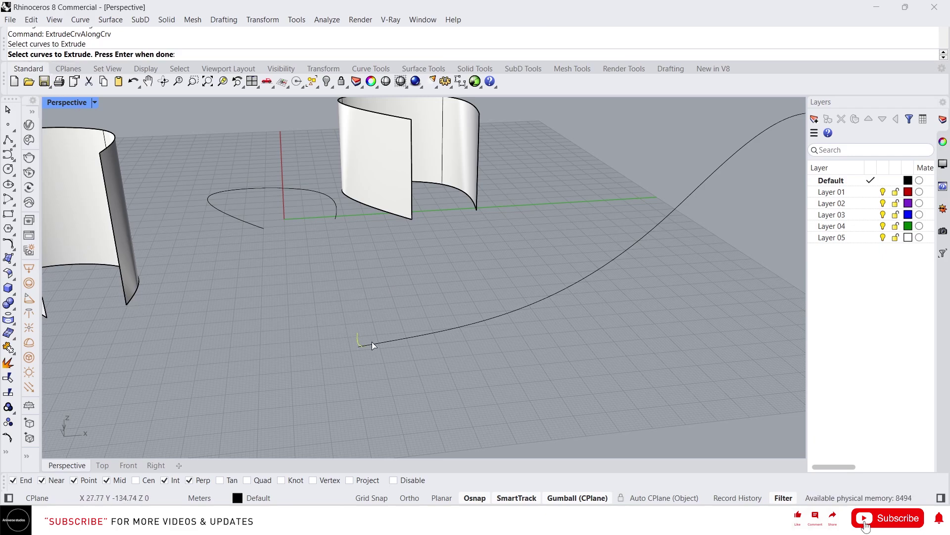
pyautogui.press('Return')
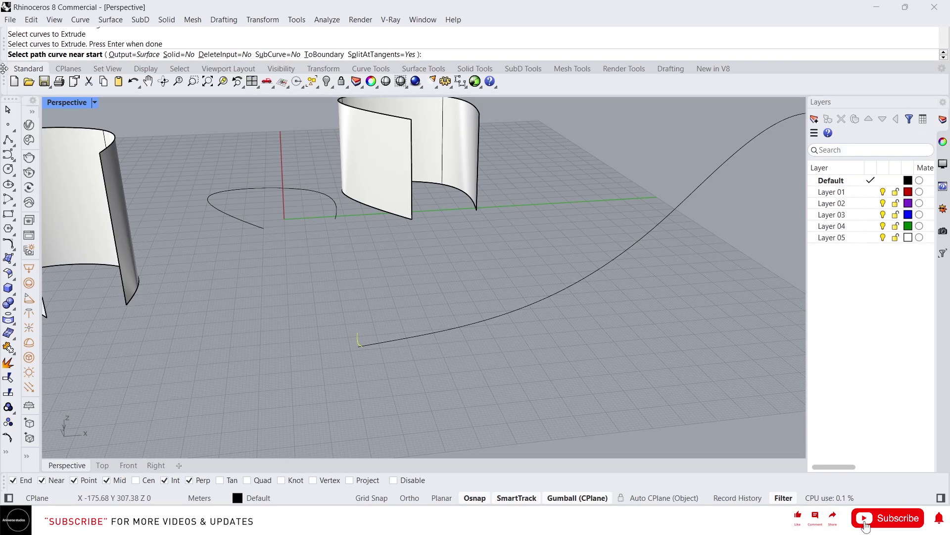
pyautogui.click(411, 336)
pyautogui.scroll(-3, 326, 351)
# - Inspect the surface extruded along the path from several angles, then look over the available extrude commands
pyautogui.click(327, 350)
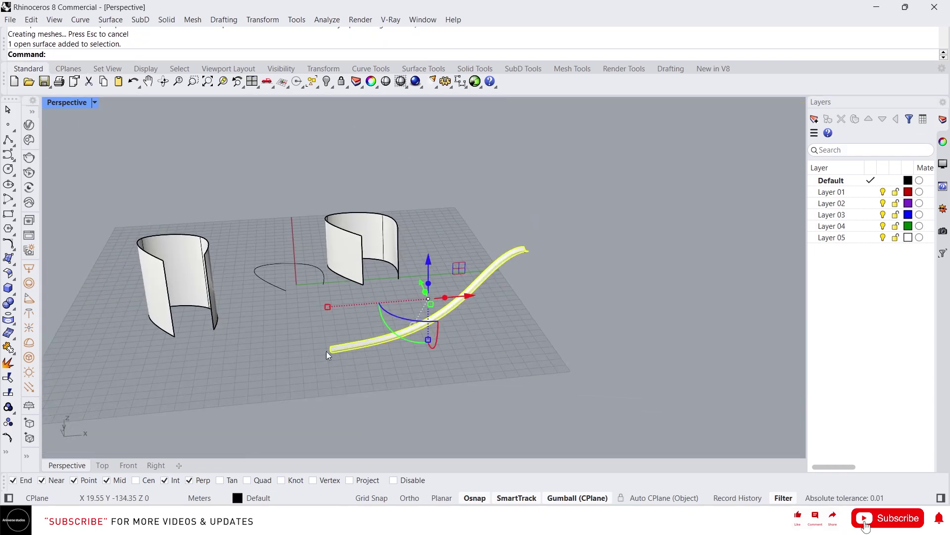
pyautogui.scroll(8, 325, 351)
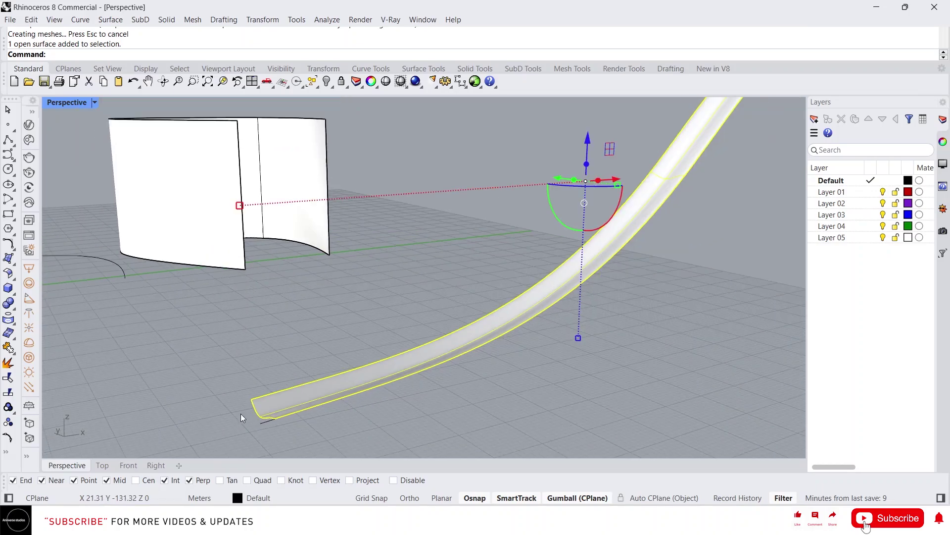
pyautogui.scroll(-5, 240, 414)
pyautogui.moveTo(241, 414); pyautogui.dragTo(215, 380, button='right')
pyautogui.scroll(4, 629, 322)
pyautogui.moveTo(629, 321); pyautogui.dragTo(329, 301, button='right')
pyautogui.scroll(-3, 504, 303)
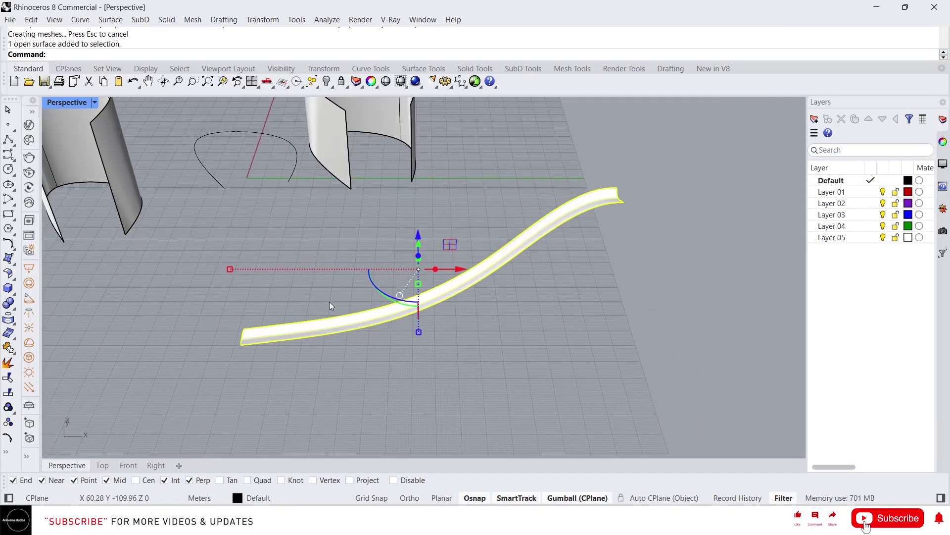
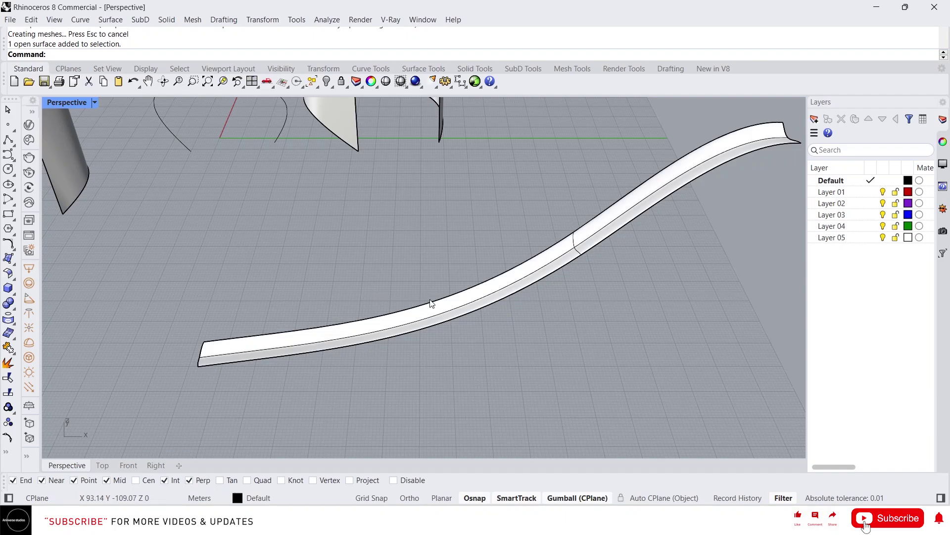
pyautogui.moveTo(580, 331); pyautogui.dragTo(579, 329)
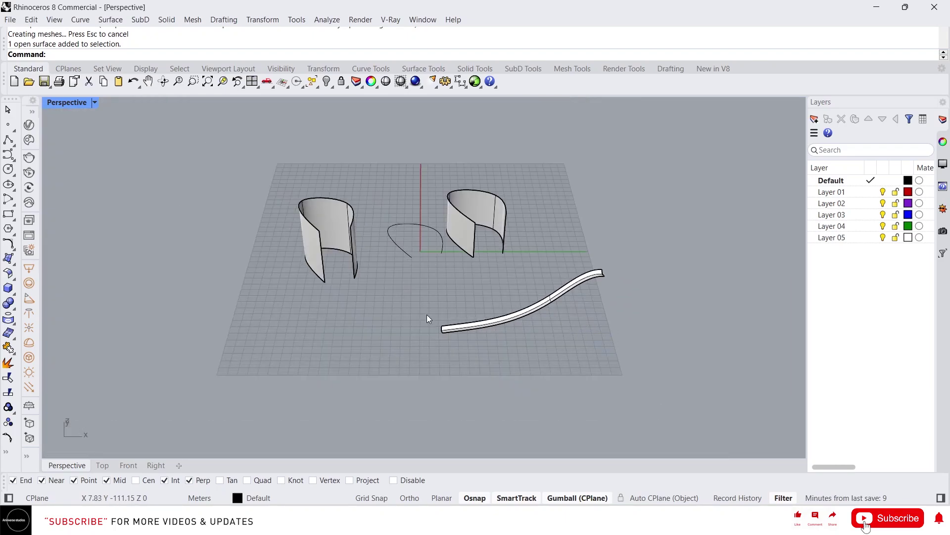
pyautogui.scroll(3, 374, 289)
pyautogui.write('Extru')
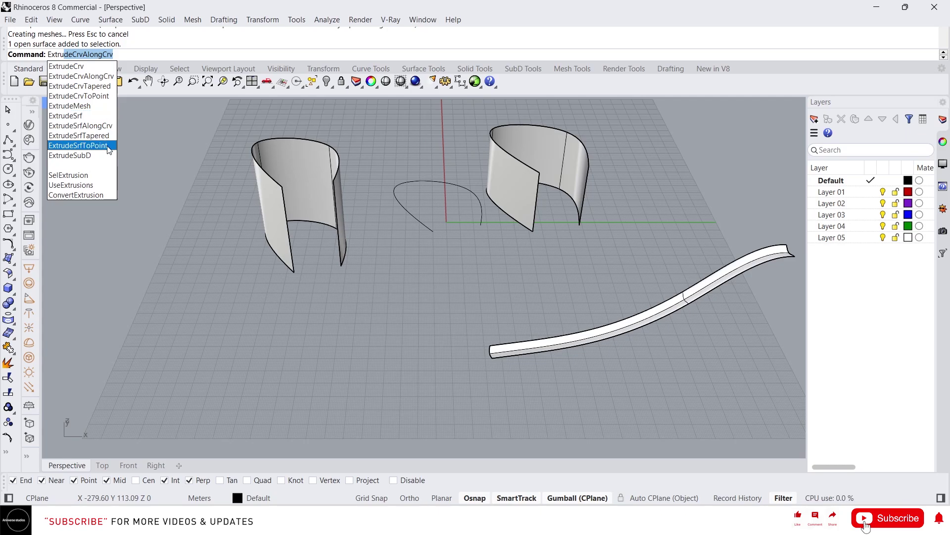
pyautogui.press('Escape')
# - Draw a closed, egg-shaped interpolated curve through four points on the empty ground in front of the two-sided extrusion
pyautogui.middleClick(276, 357)
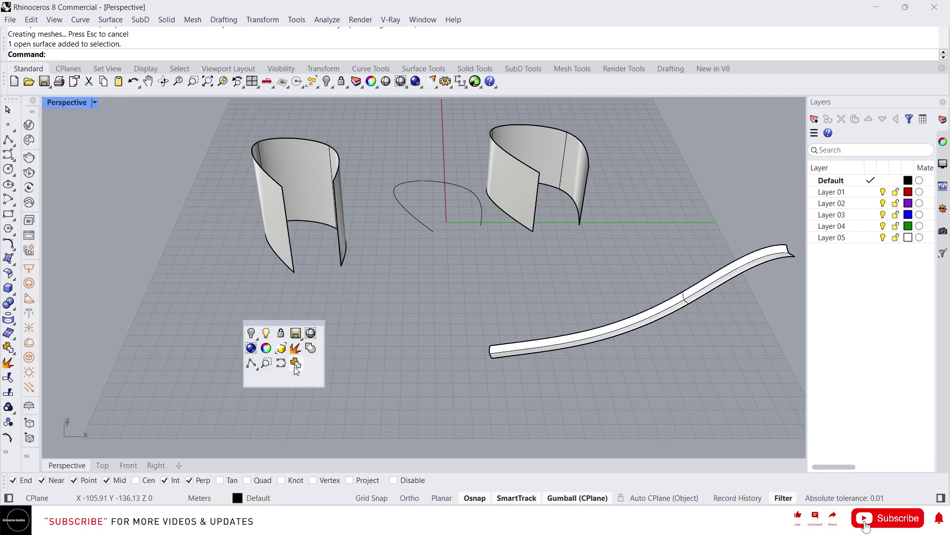
pyautogui.click(251, 363)
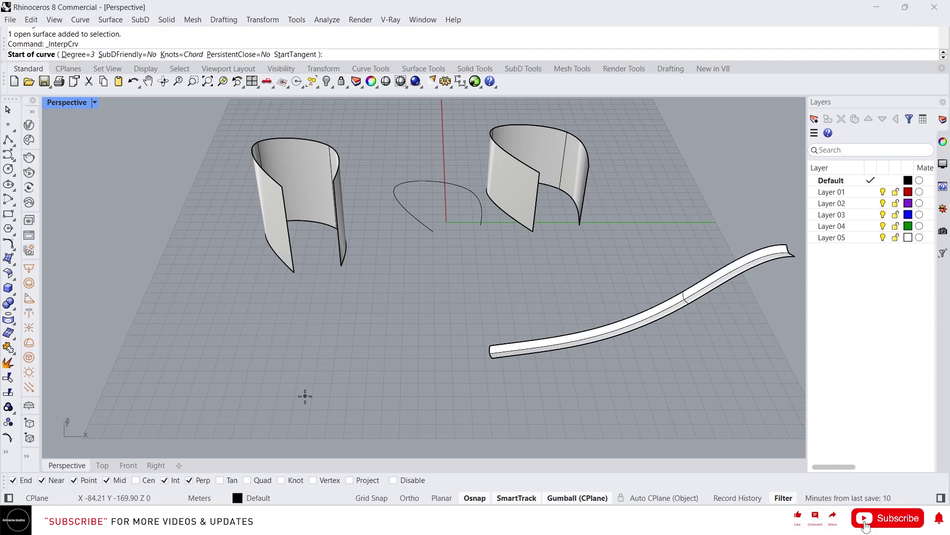
pyautogui.click(302, 397)
pyautogui.click(213, 360)
pyautogui.click(348, 317)
pyautogui.click(377, 383)
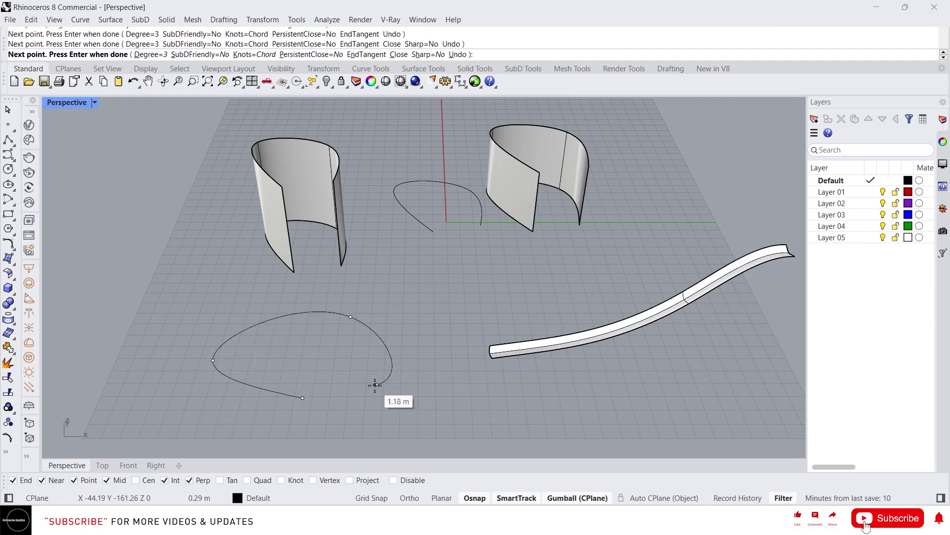
pyautogui.click(303, 398)
pyautogui.rightClick(365, 423)
pyautogui.click(358, 420)
pyautogui.press('Escape')
# - Create a planar surface from the closed curve and delete the source curve
pyautogui.click(248, 332)
pyautogui.write('P')
pyautogui.press('Return')
pyautogui.press('Delete')
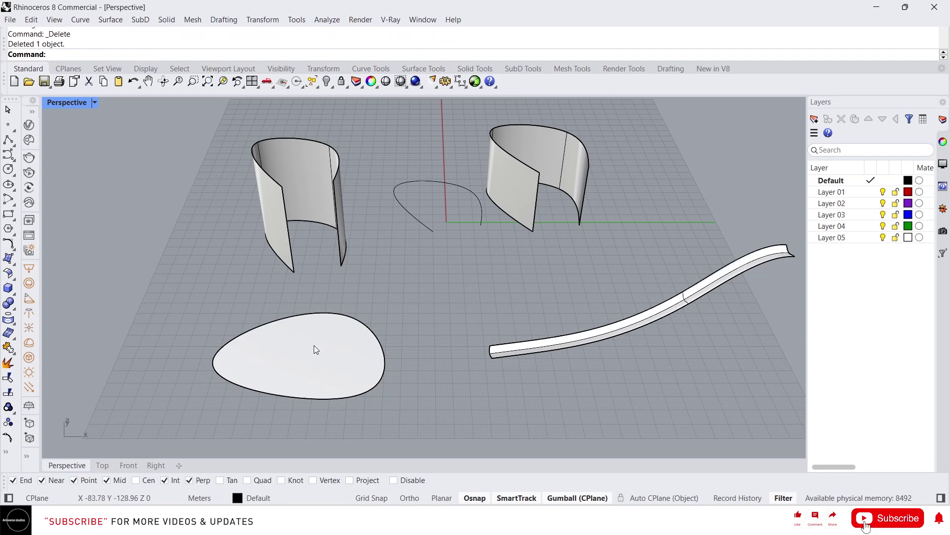
pyautogui.click(331, 365)
pyautogui.moveTo(329, 363); pyautogui.dragTo(331, 342, button='right')
pyautogui.click(394, 322)
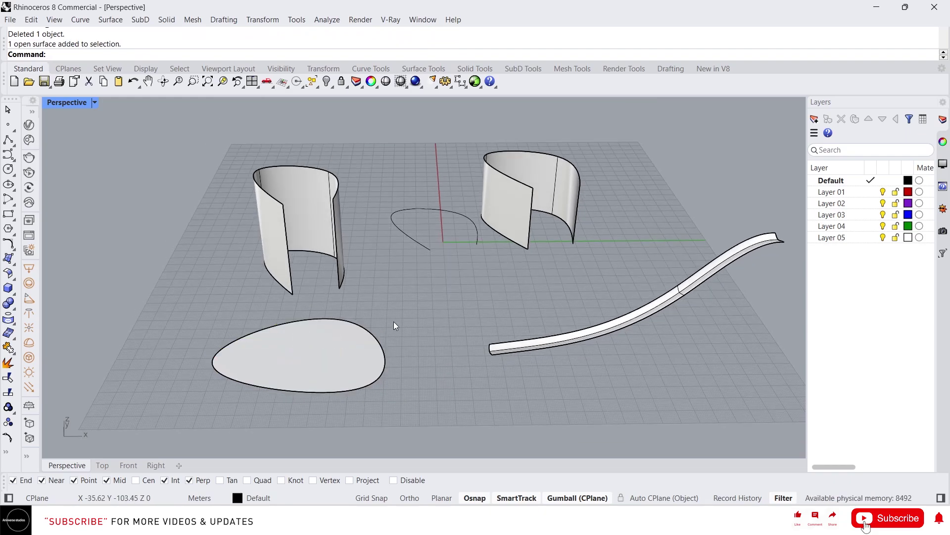
# - Extrude the planar surface vertically into a solid with ExtrudeSrf, trying BothSides=Yes before returning it to No and keeping Solid=Yes
pyautogui.write('ExtrudeCrvAlongCrv')
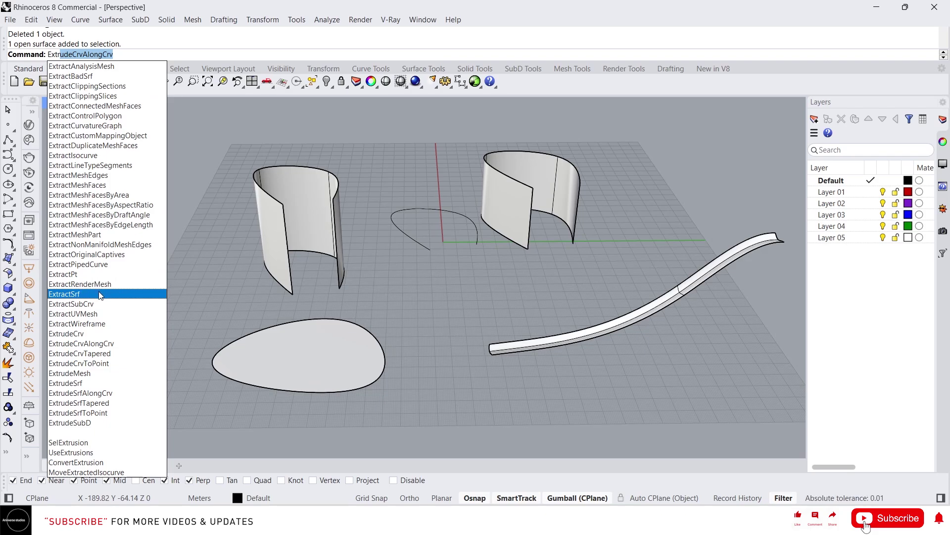
pyautogui.click(99, 383)
pyautogui.click(285, 360)
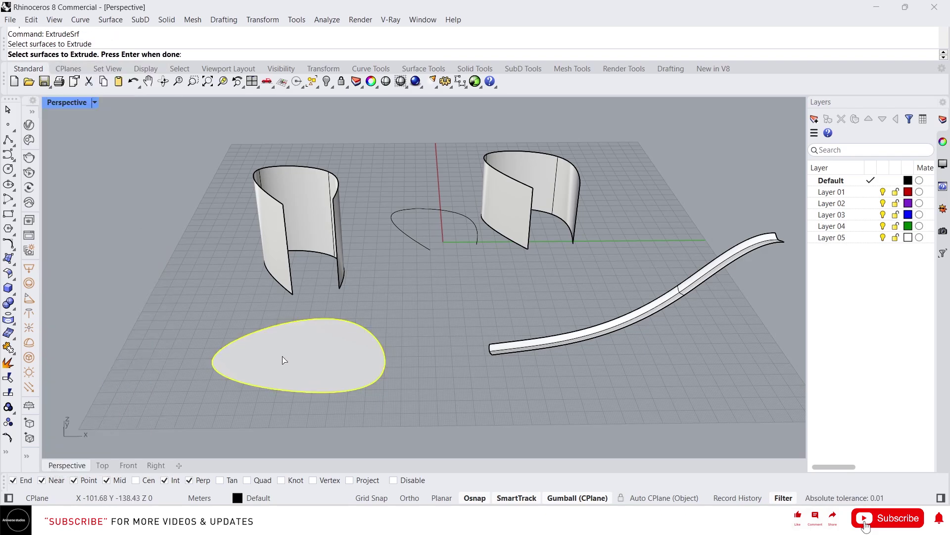
pyautogui.press('Return')
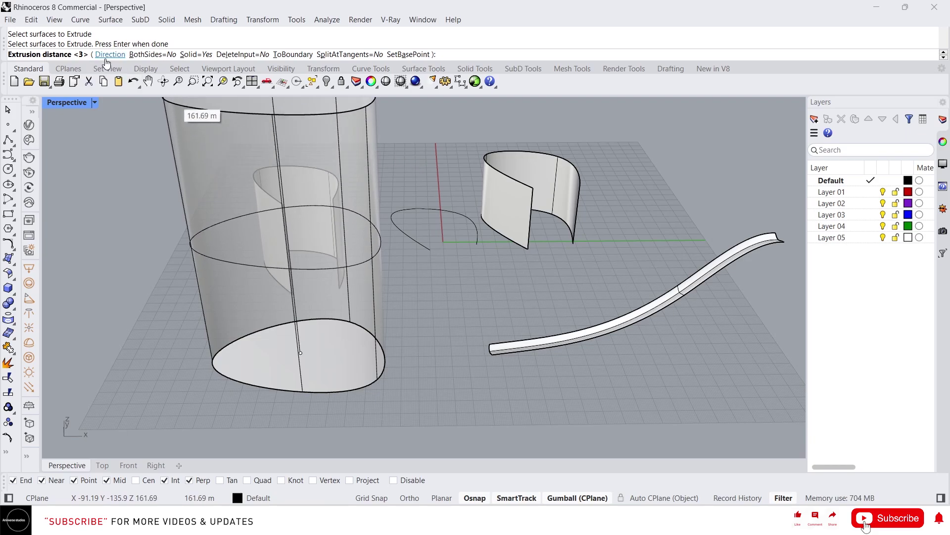
pyautogui.click(153, 55)
pyautogui.click(152, 55)
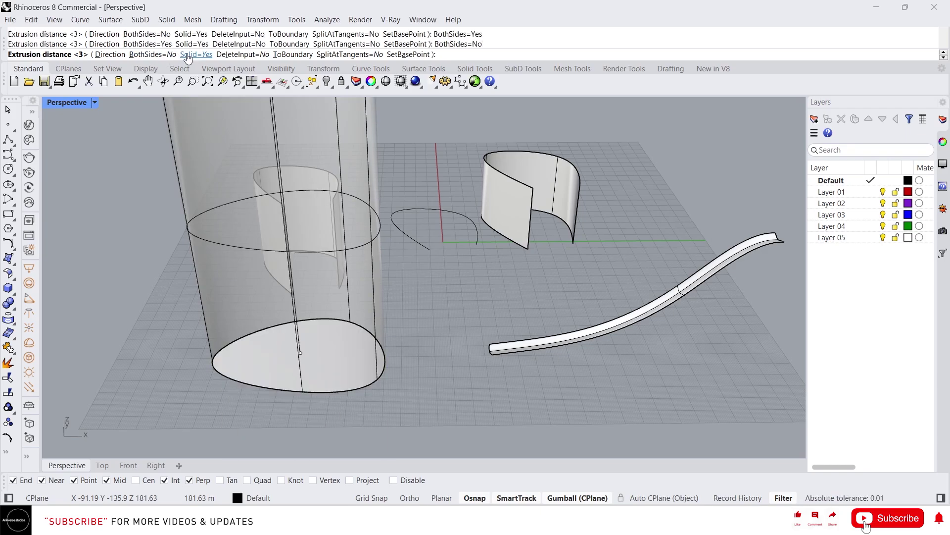
pyautogui.scroll(-2, 295, 306)
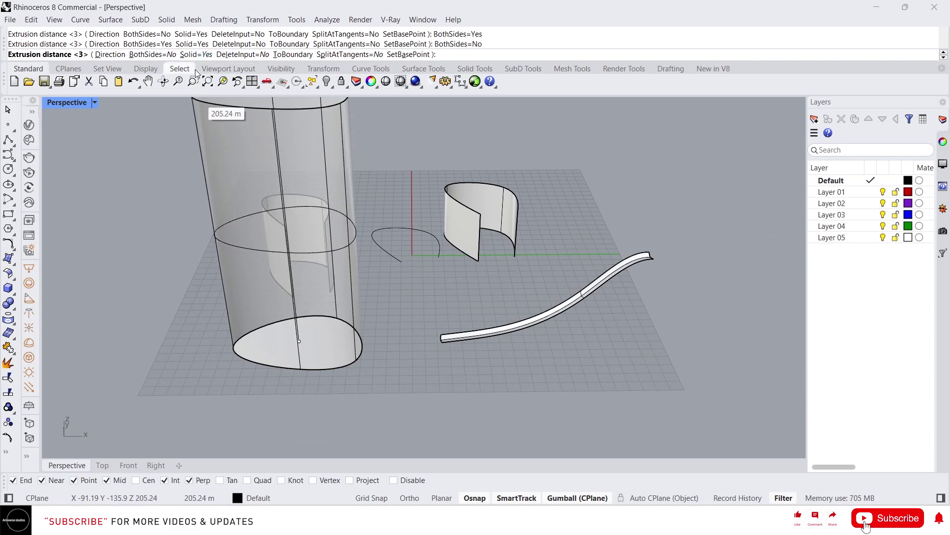
pyautogui.click(224, 171)
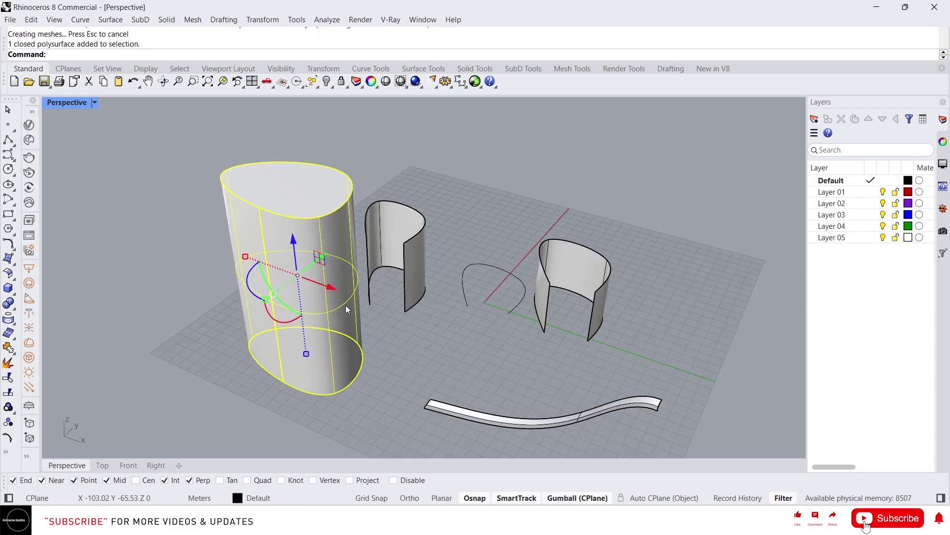
# - Move the egg-shaped solid off its base surface and extrude that planar surface upward about 137 m with ExtrudeSrf and Solid=No
pyautogui.moveTo(337, 286); pyautogui.dragTo(144, 244)
pyautogui.click(290, 260)
pyautogui.write('ExtrudeCrvAlongCrv')
pyautogui.click(74, 117)
pyautogui.click(312, 368)
pyautogui.press('Return')
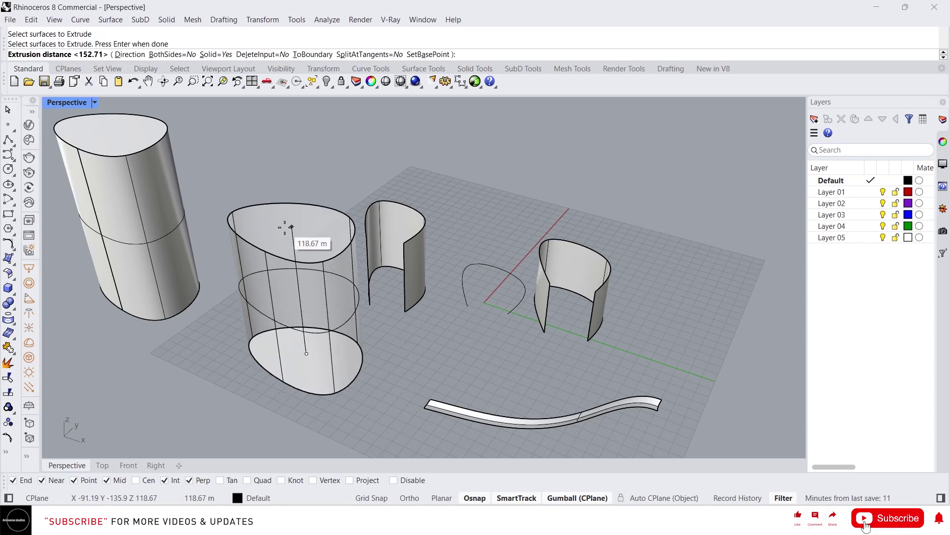
pyautogui.click(213, 54)
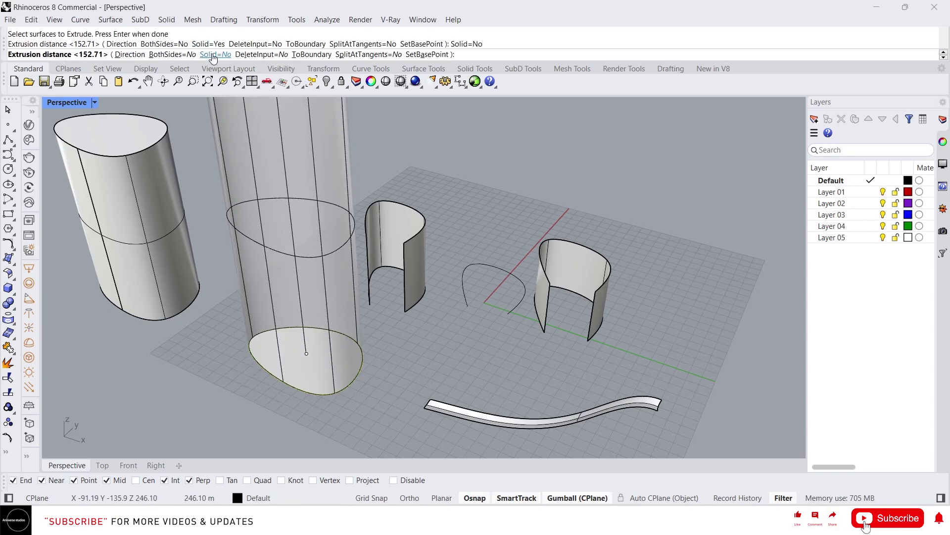
pyautogui.click(288, 204)
# - Move the open-ended extrusion away from the egg-shaped planar surface to the far side of the finished solid
pyautogui.click(310, 273)
pyautogui.moveTo(311, 273); pyautogui.dragTo(372, 264, button='right')
pyautogui.scroll(-6, 396, 279)
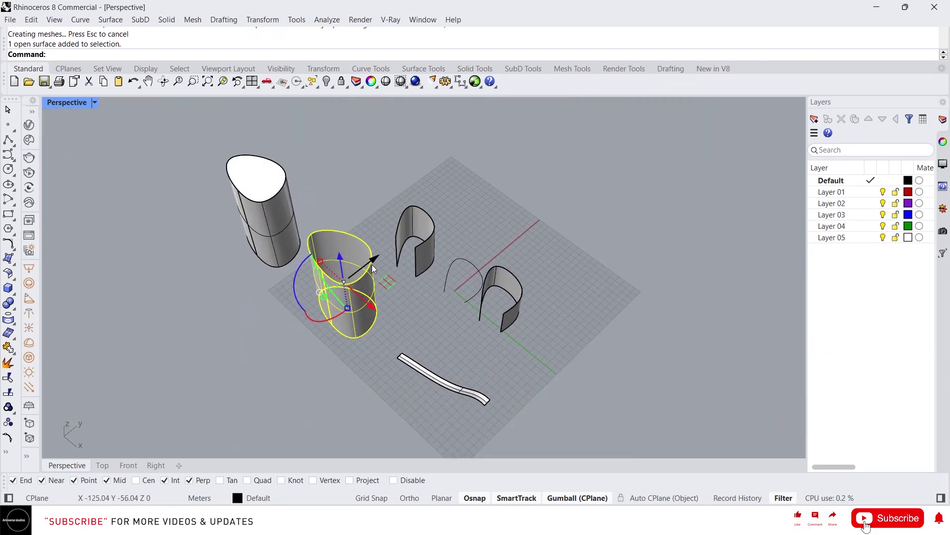
pyautogui.moveTo(372, 264); pyautogui.dragTo(308, 313)
pyautogui.moveTo(280, 314); pyautogui.dragTo(368, 332, button='right')
pyautogui.moveTo(319, 336); pyautogui.dragTo(107, 340)
pyautogui.moveTo(193, 317); pyautogui.dragTo(330, 295, button='right')
pyautogui.scroll(3, 318, 352)
pyautogui.scroll(-6, 342, 302)
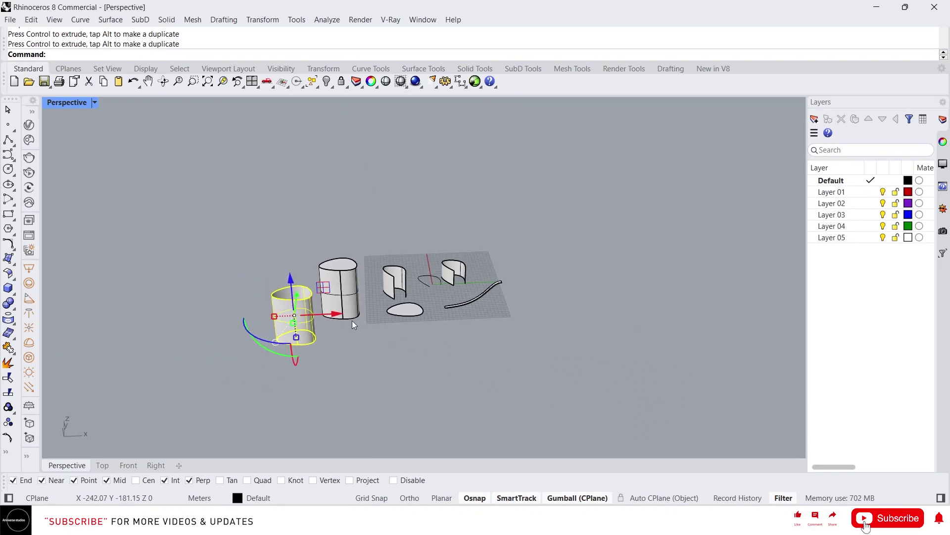
pyautogui.scroll(4, 417, 310)
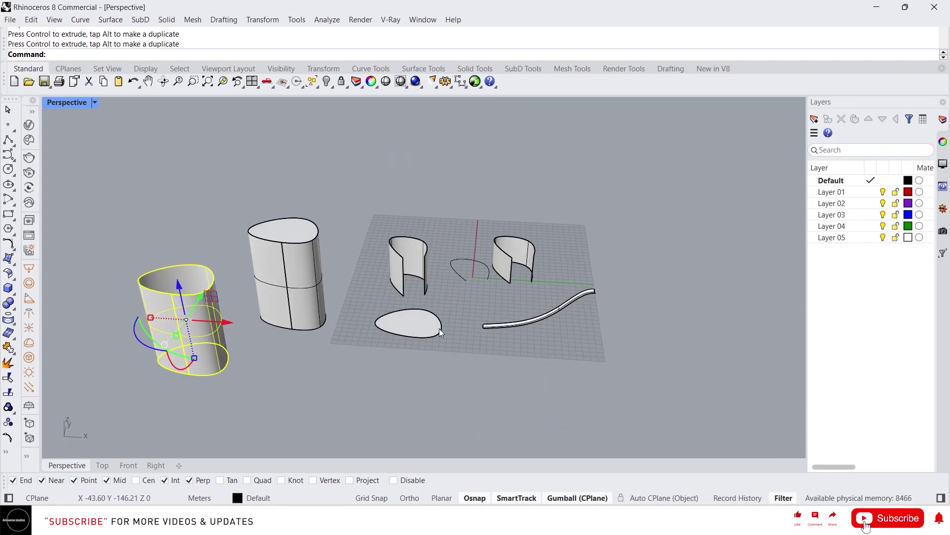
pyautogui.scroll(3, 438, 334)
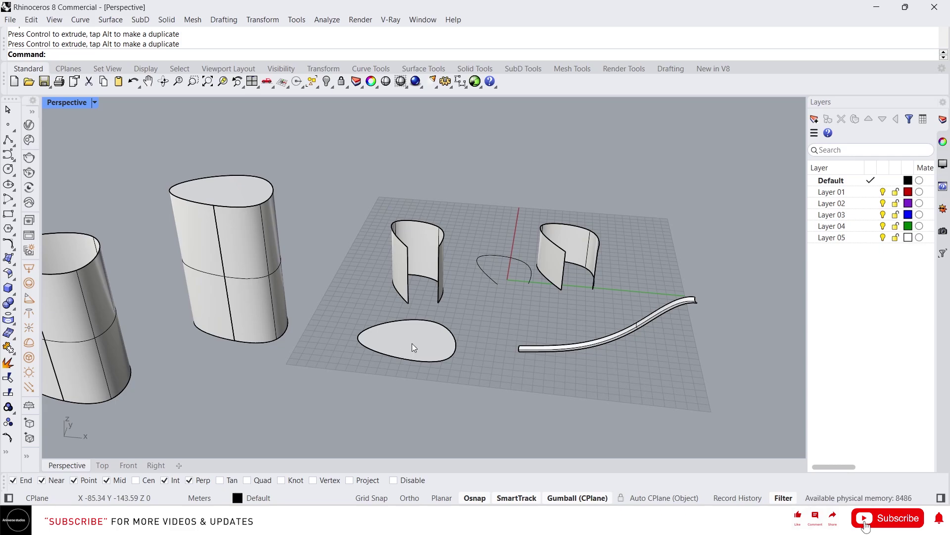
# - Extrude the egg-shaped planar surface 120 m with ExtrudeSrf and Solid=Yes
pyautogui.write('ExtrudeCrvAlongCrv')
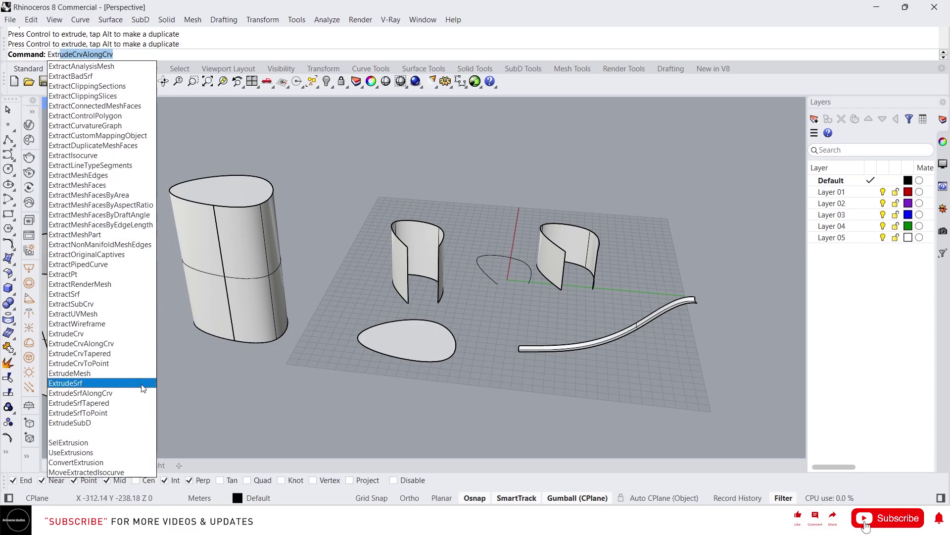
pyautogui.click(110, 384)
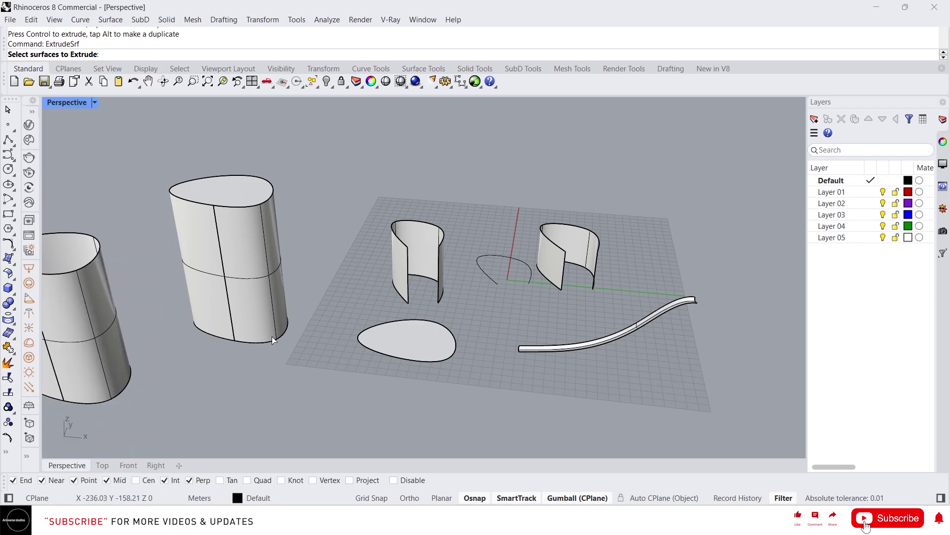
pyautogui.click(379, 337)
pyautogui.press('Return')
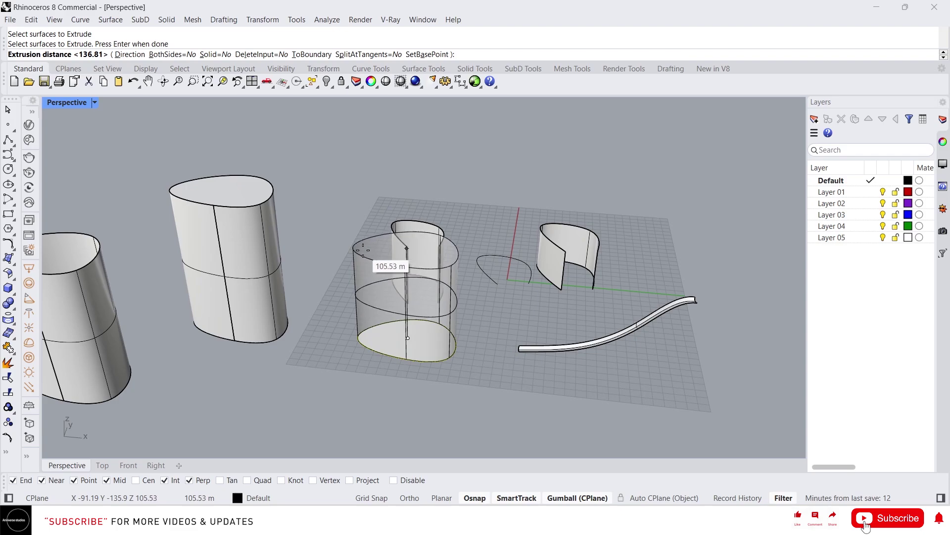
pyautogui.click(221, 54)
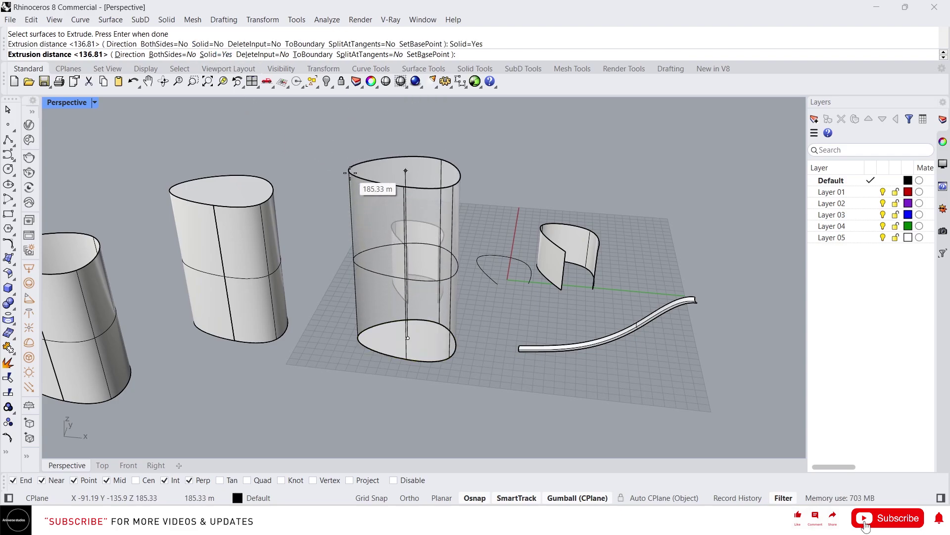
pyautogui.write('120')
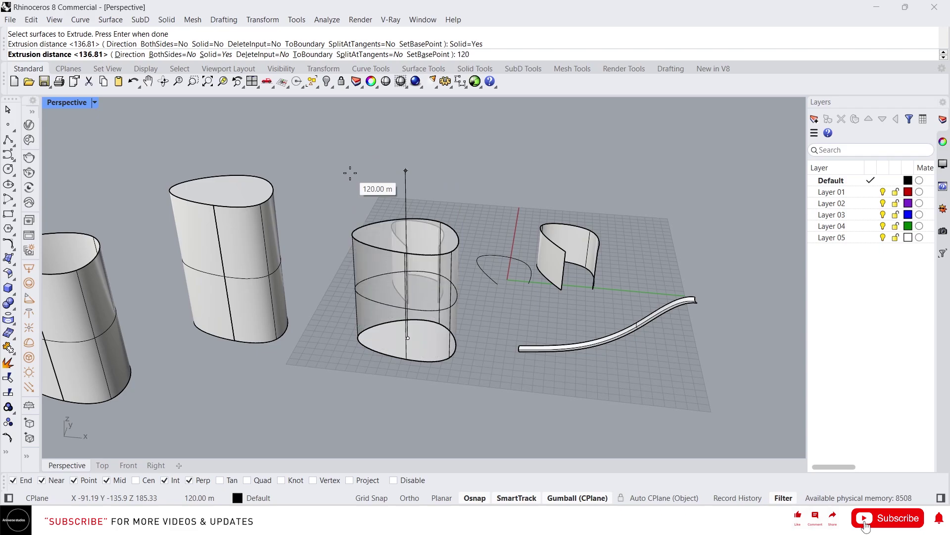
pyautogui.press('Return')
# - Inspect the new capped solid from several angles and look over the available extrude commands
pyautogui.click(416, 262)
pyautogui.moveTo(417, 262); pyautogui.dragTo(485, 265, button='right')
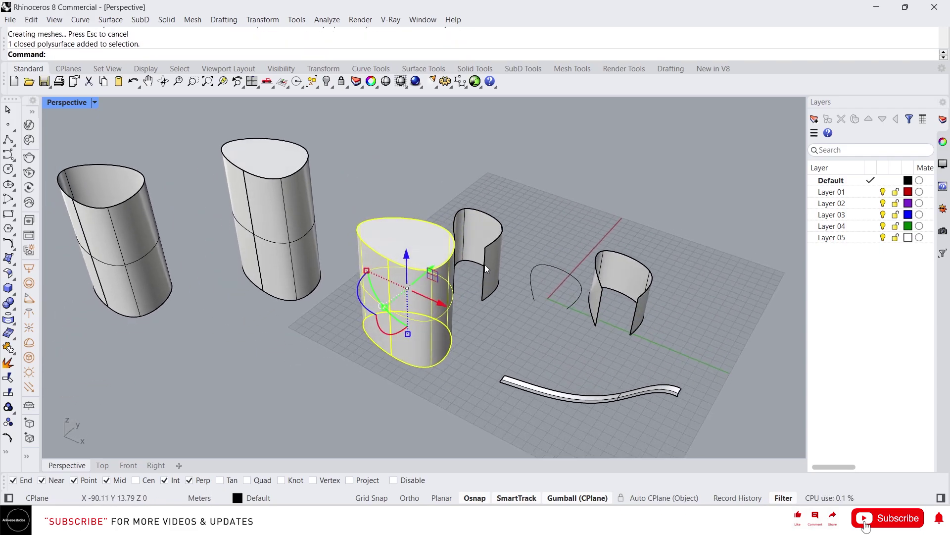
pyautogui.scroll(5, 485, 264)
pyautogui.moveTo(430, 315); pyautogui.dragTo(465, 305, button='right')
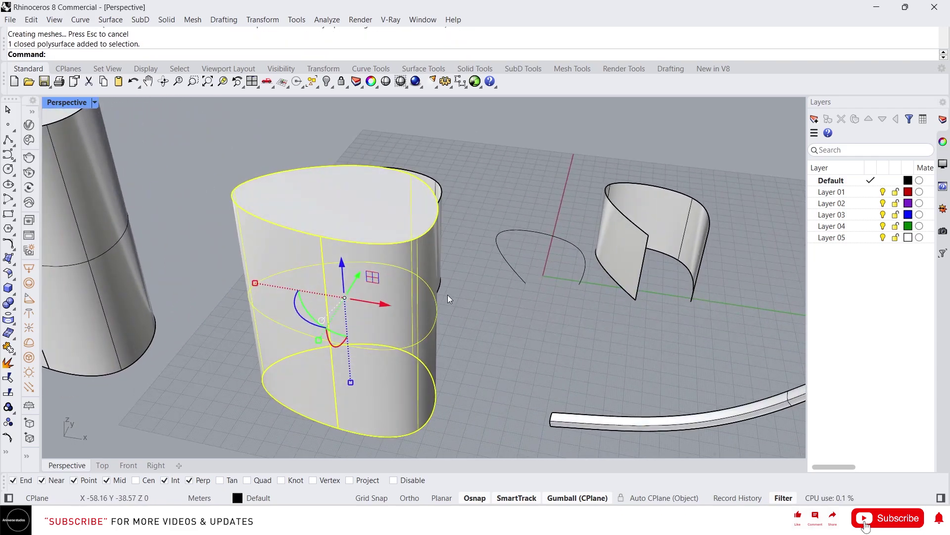
pyautogui.moveTo(414, 322); pyautogui.dragTo(451, 315, button='right')
pyautogui.scroll(-5, 387, 290)
pyautogui.press('Escape')
pyautogui.write('Extrude')
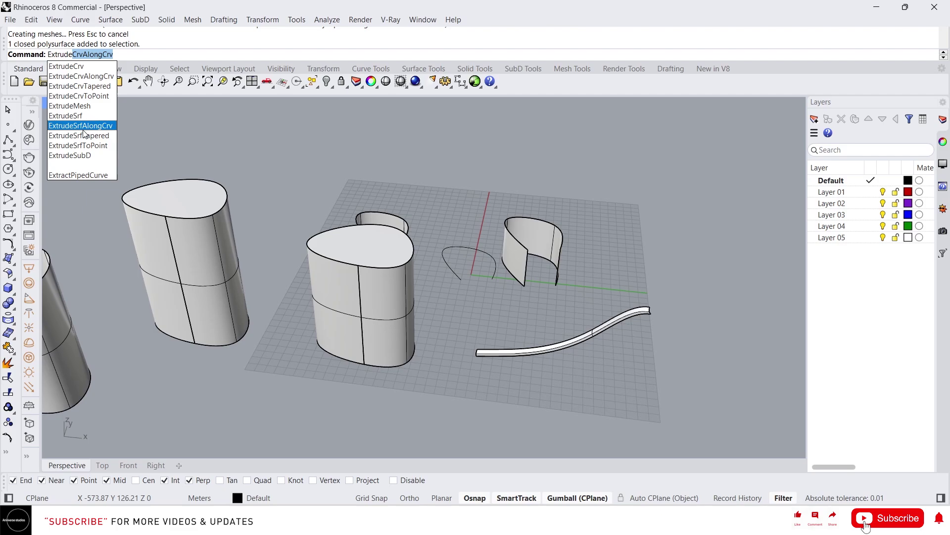
# - Move the swept strip surface off its path curve and delete the small open profile curve at the path's start
pyautogui.click(501, 352)
pyautogui.moveTo(501, 353); pyautogui.dragTo(525, 359, button='right')
pyautogui.scroll(5, 526, 364)
pyautogui.press('Escape')
pyautogui.click(558, 343)
pyautogui.moveTo(581, 285); pyautogui.dragTo(527, 121)
pyautogui.scroll(8, 406, 388)
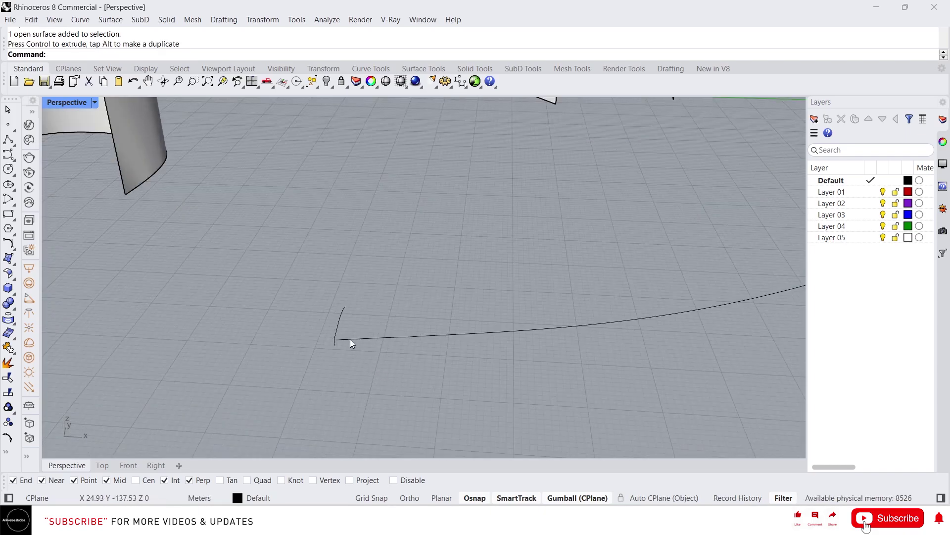
pyautogui.click(338, 327)
pyautogui.moveTo(319, 310); pyautogui.dragTo(338, 364, button='right')
pyautogui.press('Delete')
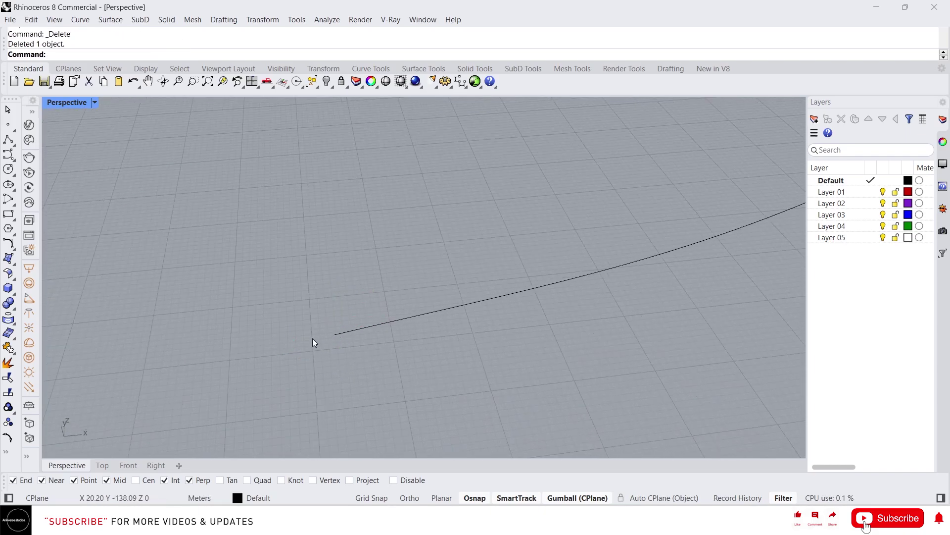
# - Draw a small closed interpolated curve on the ground beside the start of the path curve
pyautogui.middleClick(305, 334)
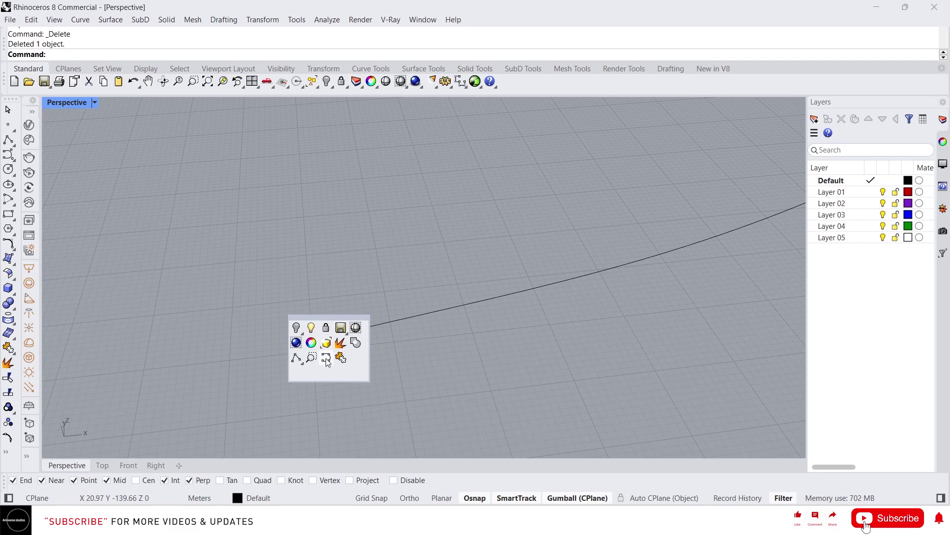
pyautogui.click(316, 329)
pyautogui.click(317, 329)
pyautogui.click(314, 354)
pyautogui.click(340, 350)
pyautogui.click(330, 336)
pyautogui.click(317, 329)
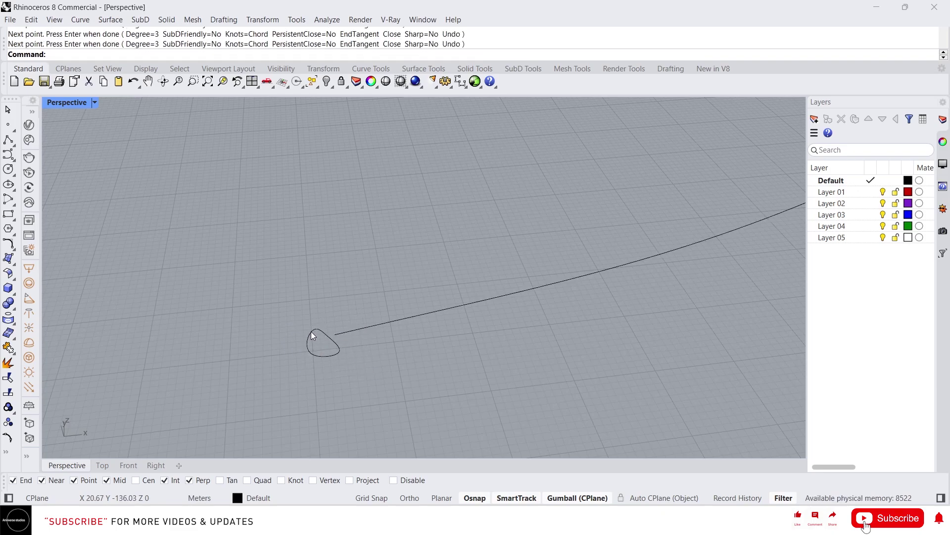
# - Create a planar surface from the small closed curve with PlanarSrf and delete the source curve
pyautogui.click(323, 356)
pyautogui.write('PlanarSrf')
pyautogui.press('Return')
pyautogui.press('Delete')
# - Rotate the small planar surface so that it stands upright at the start of the path
pyautogui.click(322, 350)
pyautogui.moveTo(322, 351); pyautogui.dragTo(327, 331, button='right')
pyautogui.scroll(5, 326, 358)
pyautogui.moveTo(305, 402); pyautogui.dragTo(264, 363)
pyautogui.moveTo(297, 368); pyautogui.dragTo(348, 377, button='right')
# - Move the upright planar surface onto the start point of the path curve
pyautogui.write('M')
pyautogui.press('Return')
pyautogui.click(325, 369)
pyautogui.click(346, 343)
pyautogui.scroll(-8, 321, 368)
pyautogui.moveTo(321, 367); pyautogui.dragTo(364, 330, button='right')
pyautogui.moveTo(412, 311); pyautogui.dragTo(379, 319, button='right')
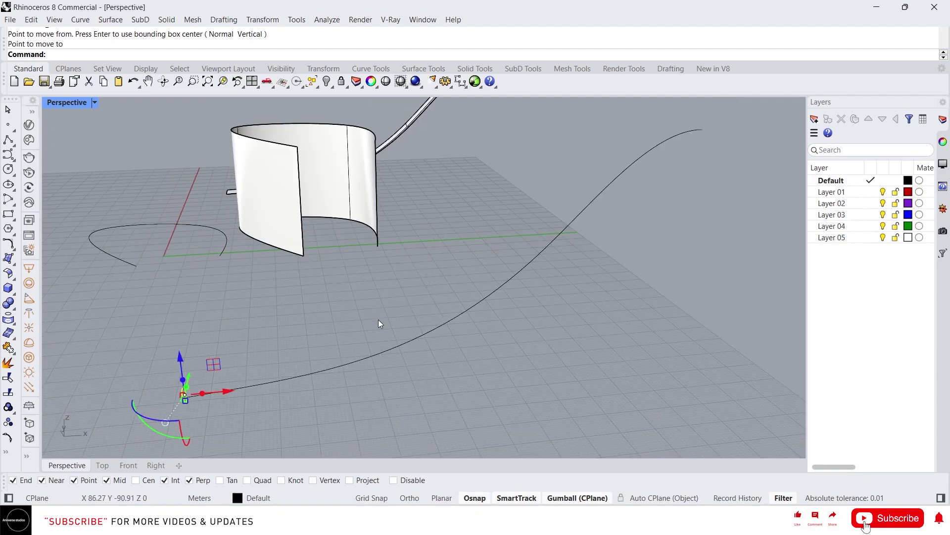
pyautogui.press('Escape')
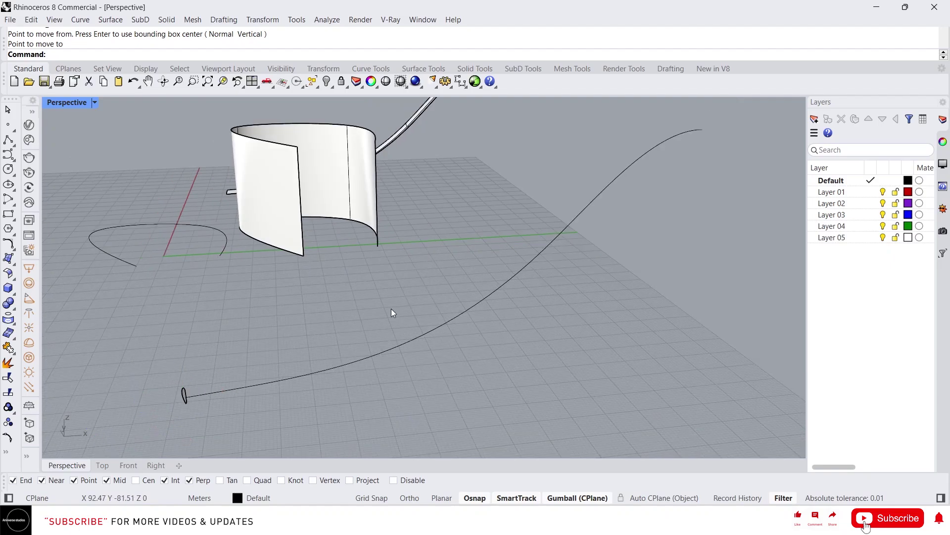
# - Extrude the small upright surface along the long path curve with ExtrudeSrfAlongCrv and Solid=Yes, and inspect the swept solid
pyautogui.write('ExtrudeCrvAlongCrv')
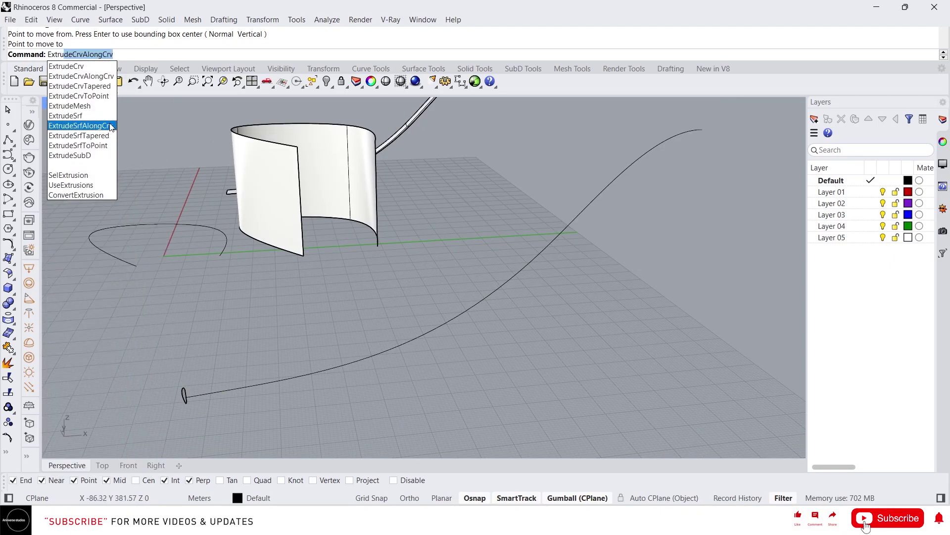
pyautogui.click(111, 127)
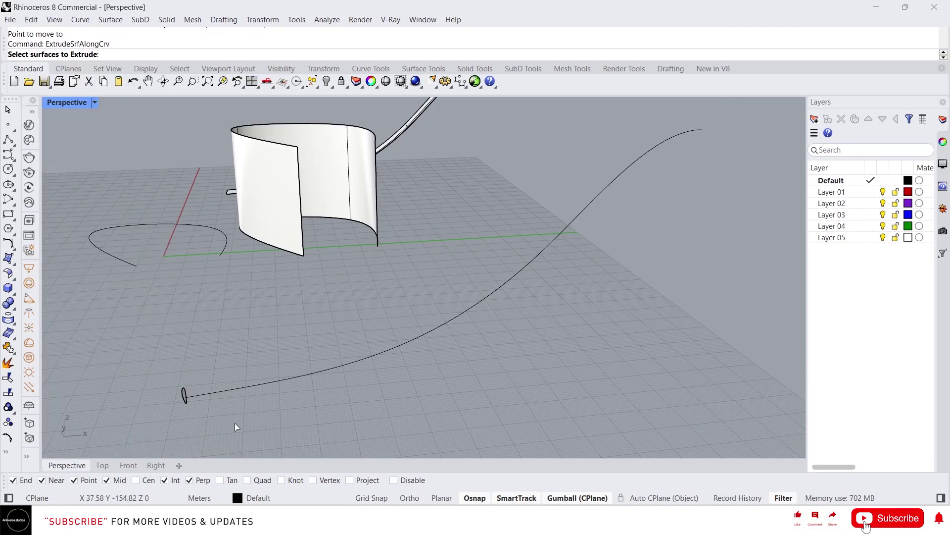
pyautogui.click(182, 393)
pyautogui.press('Return')
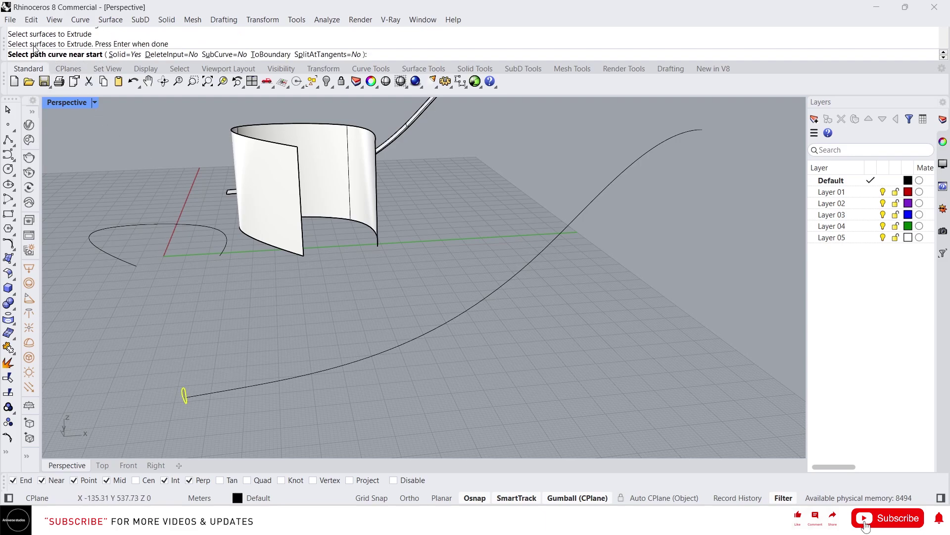
pyautogui.click(235, 391)
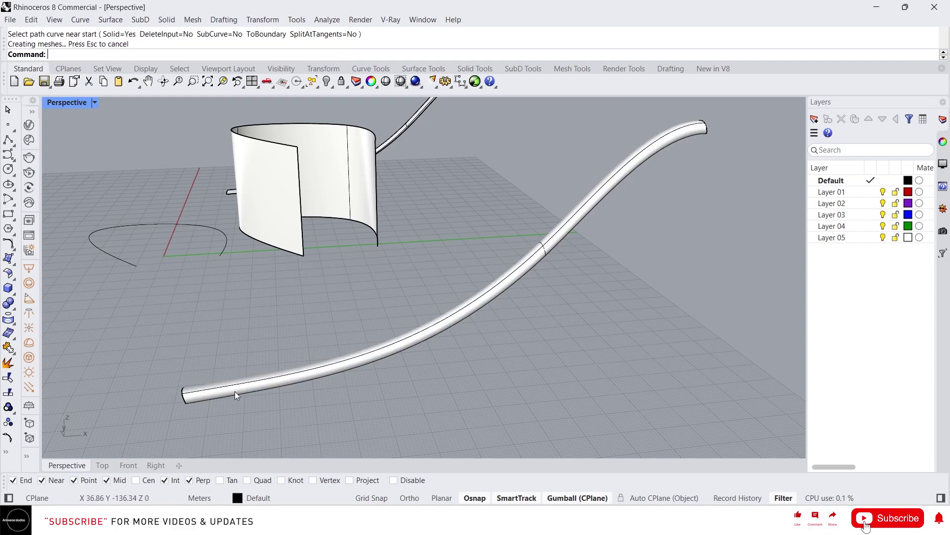
pyautogui.moveTo(311, 382); pyautogui.dragTo(604, 238, button='right')
pyautogui.scroll(4, 227, 408)
pyautogui.moveTo(226, 407); pyautogui.dragTo(303, 378, button='right')
pyautogui.scroll(-5, 294, 380)
# - Delete the 120 m solid standing on the egg-shaped surface and the open curved extrusion behind it
pyautogui.write('EX')
pyautogui.write('trudeCrvAlongCrv')
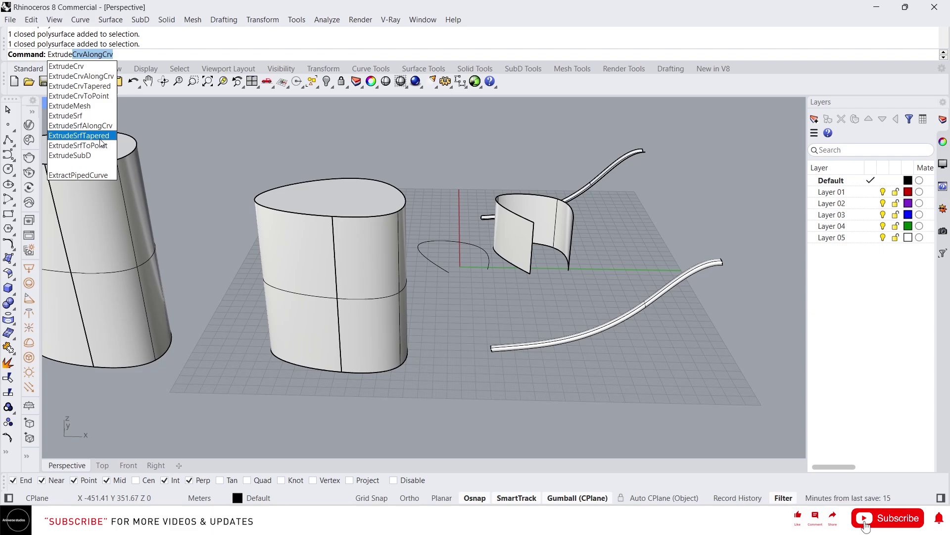
pyautogui.click(291, 227)
pyautogui.press('Delete')
pyautogui.click(319, 261)
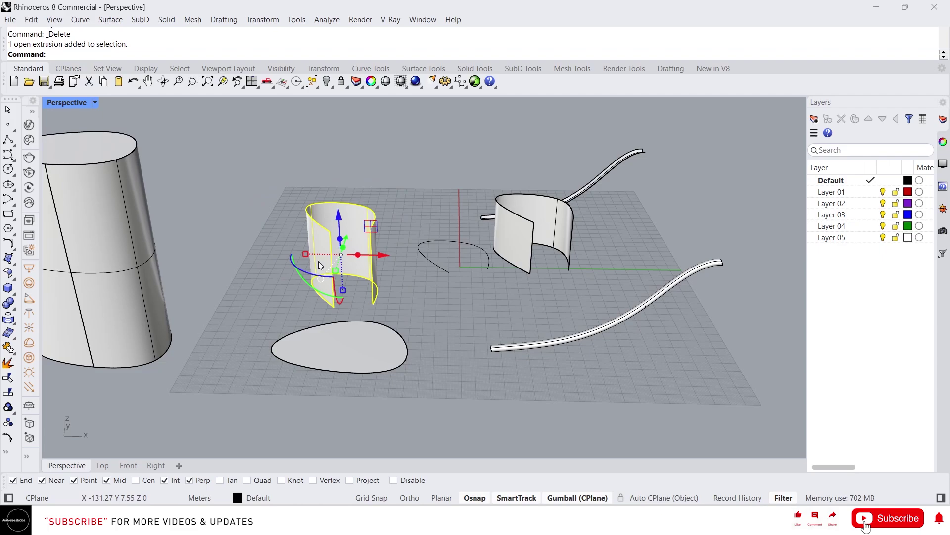
pyautogui.press('Delete')
# - Start ExtrudeSrfTapered on the egg-shaped planar surface and preview the upward taper with the draft angle set to 25
pyautogui.click(320, 349)
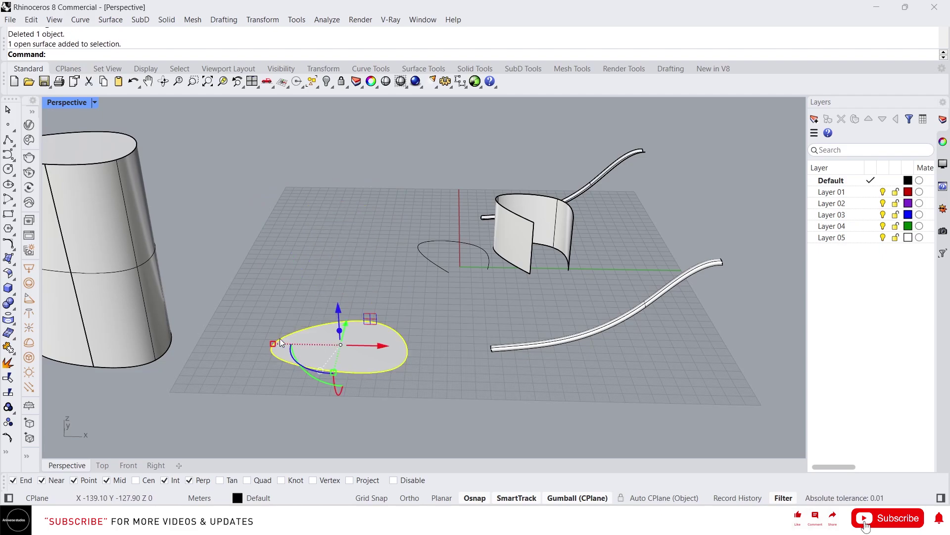
pyautogui.write('extru')
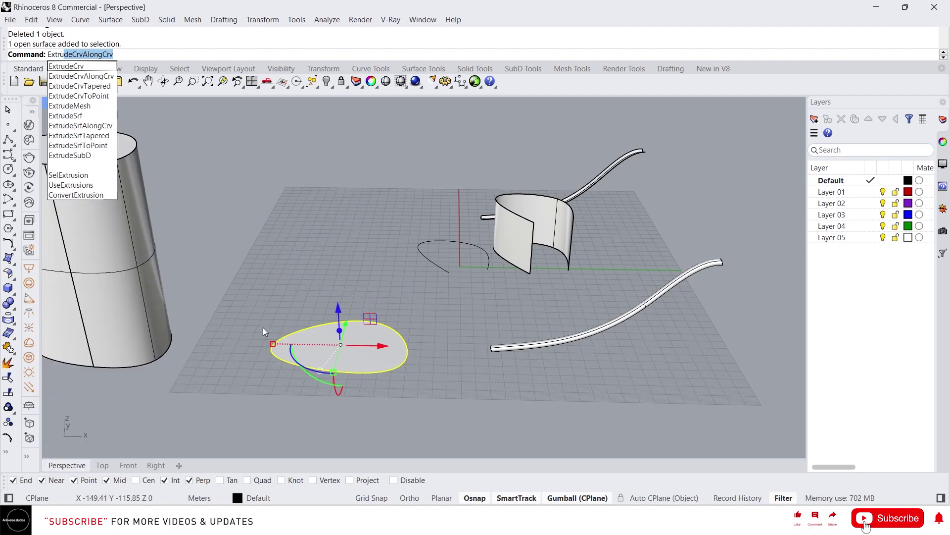
pyautogui.click(106, 139)
pyautogui.scroll(-4, 321, 205)
pyautogui.moveTo(320, 193); pyautogui.dragTo(311, 175, button='right')
pyautogui.scroll(3, 319, 184)
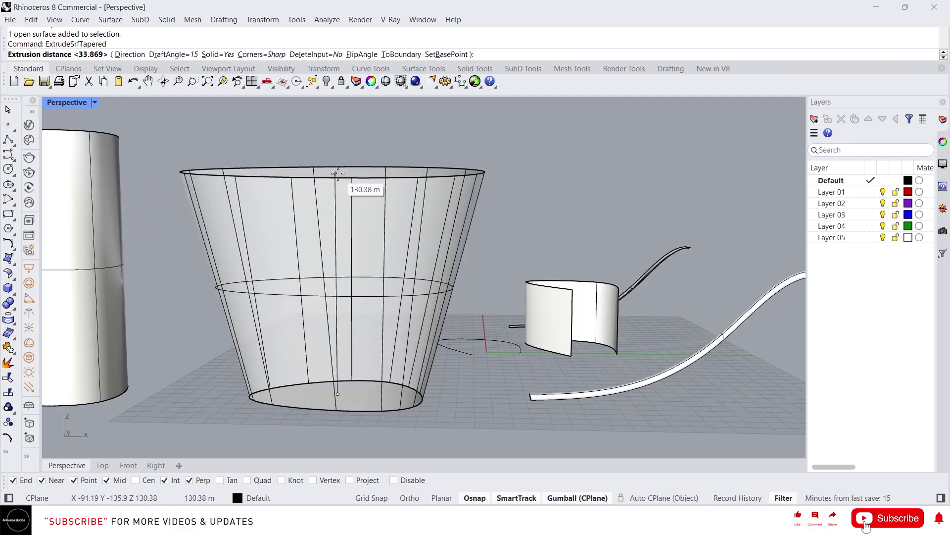
pyautogui.moveTo(337, 184); pyautogui.dragTo(333, 204, button='right')
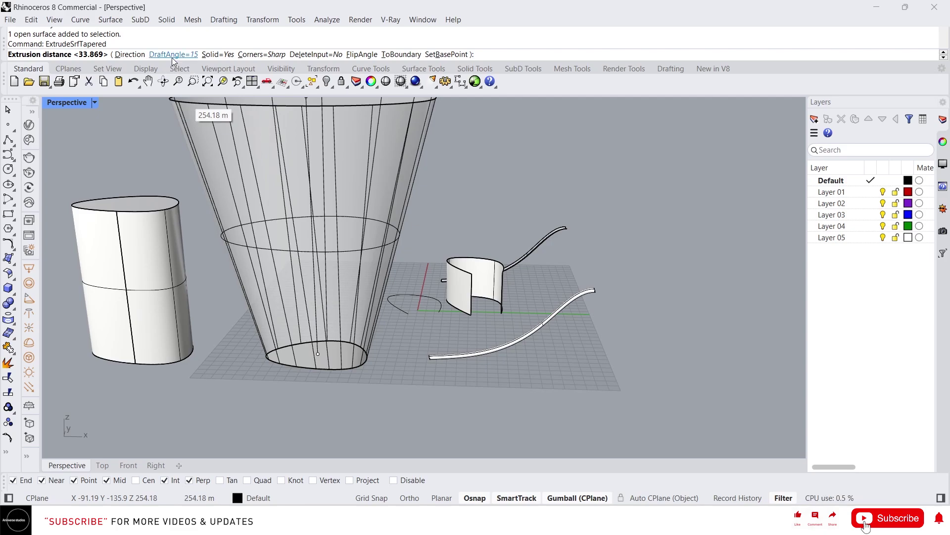
pyautogui.click(173, 54)
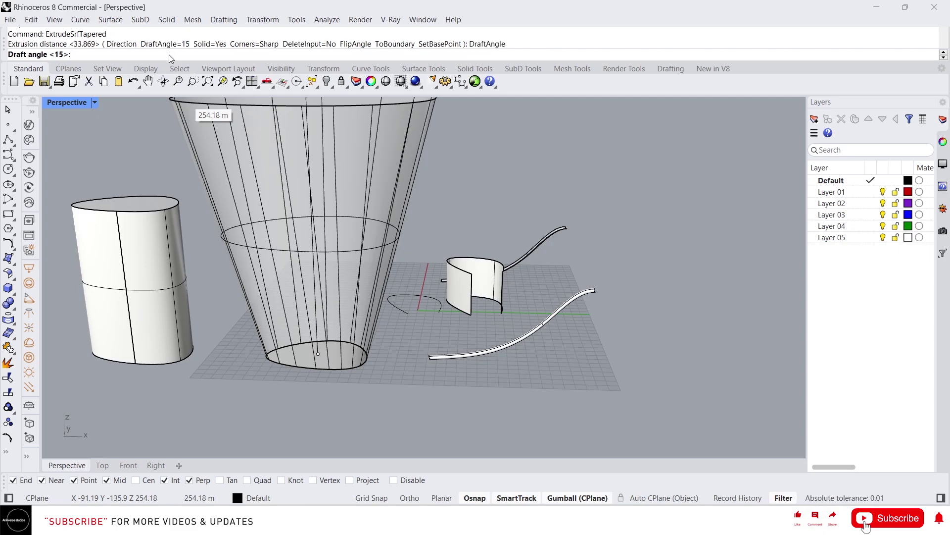
pyautogui.write('25')
pyautogui.press('Return')
pyautogui.scroll(-5, 282, 144)
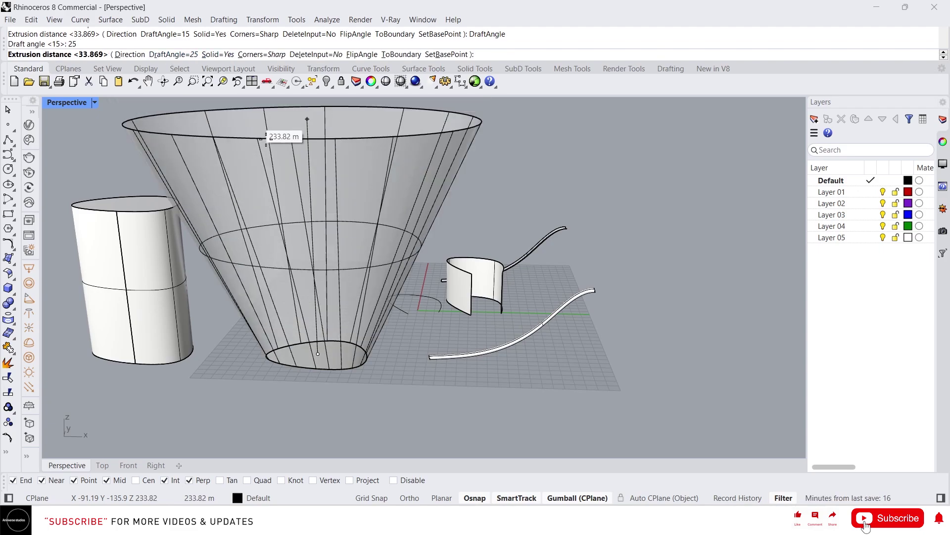
pyautogui.scroll(3, 283, 154)
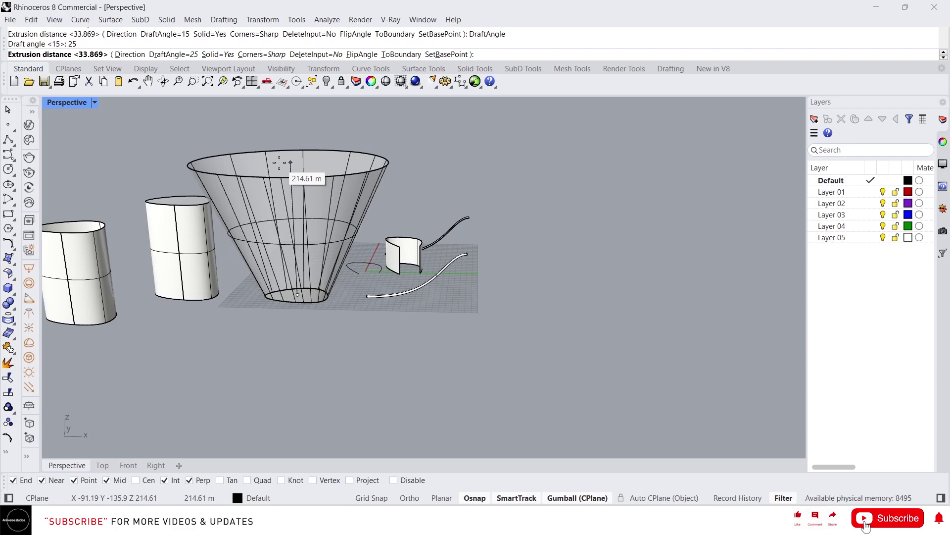
# - Set the draft angle of the tapered extrusion to -25
pyautogui.click(171, 54)
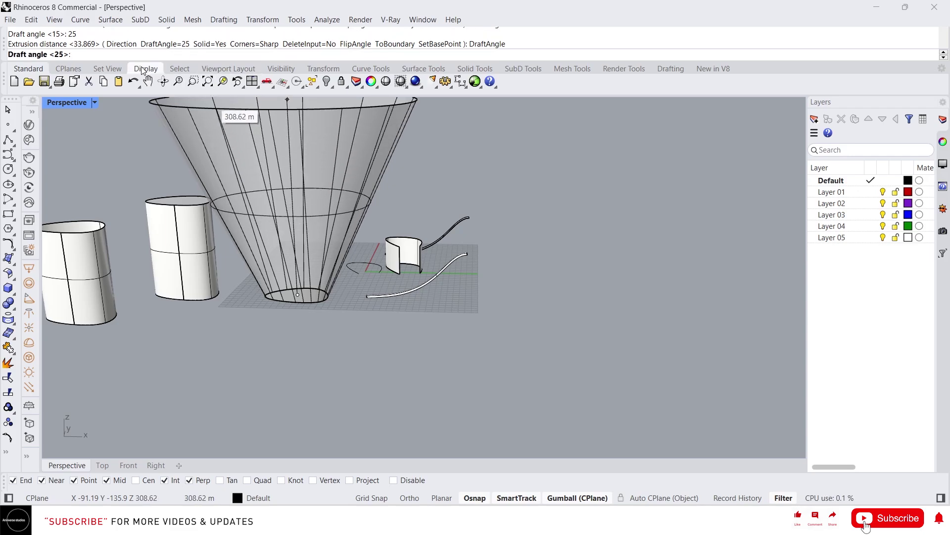
pyautogui.write('-25')
pyautogui.press('Return')
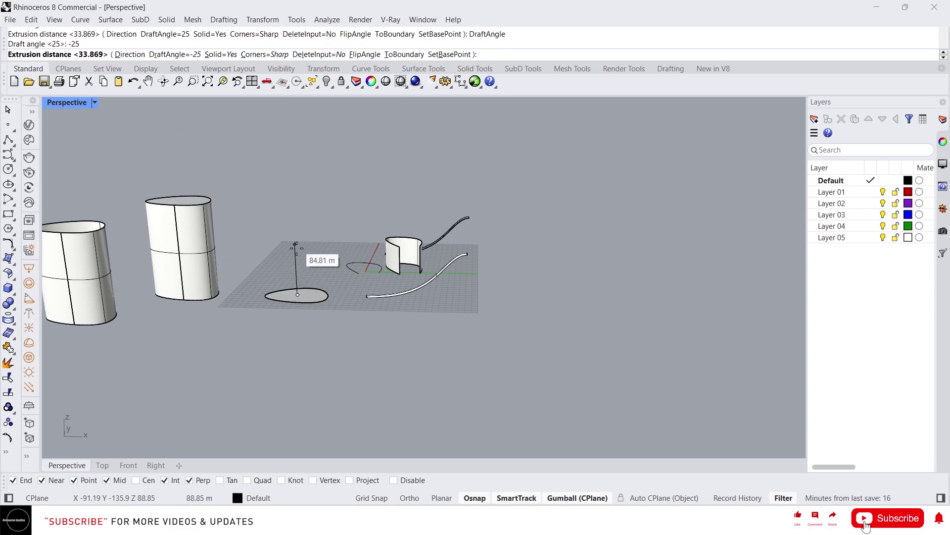
# - Flip the draft angle of the tapered extrusion outward and finish the egg-shaped solid at a height of about 91.5 m
pyautogui.scroll(2, 297, 270)
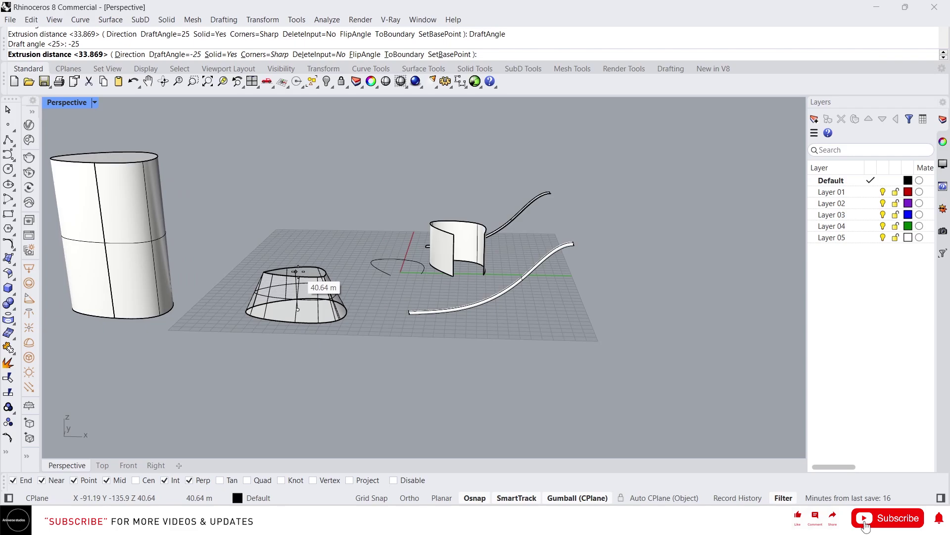
pyautogui.click(357, 55)
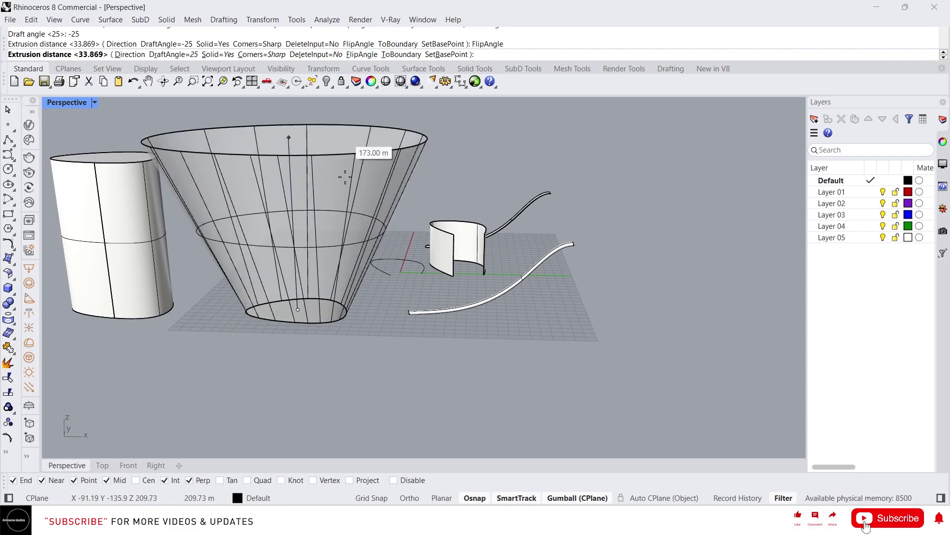
pyautogui.click(374, 55)
pyautogui.scroll(3, 312, 300)
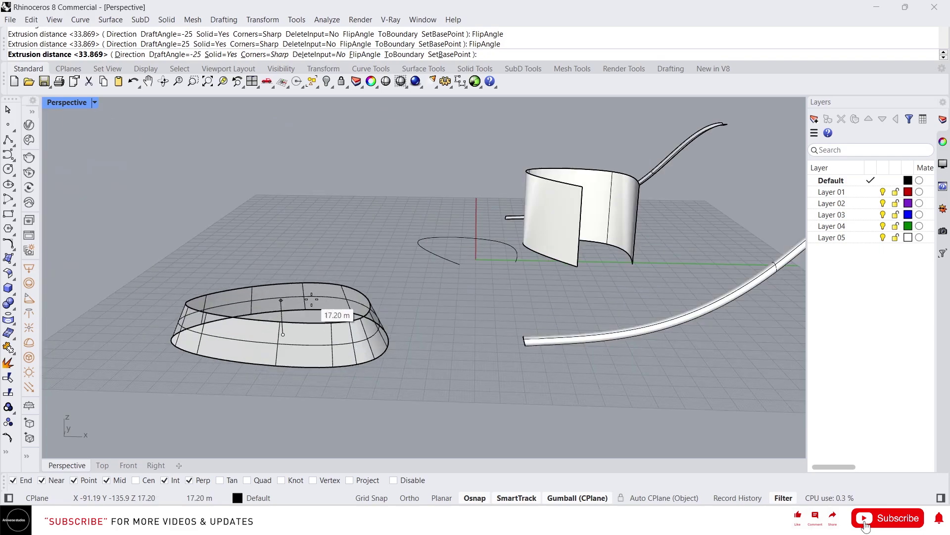
pyautogui.click(365, 56)
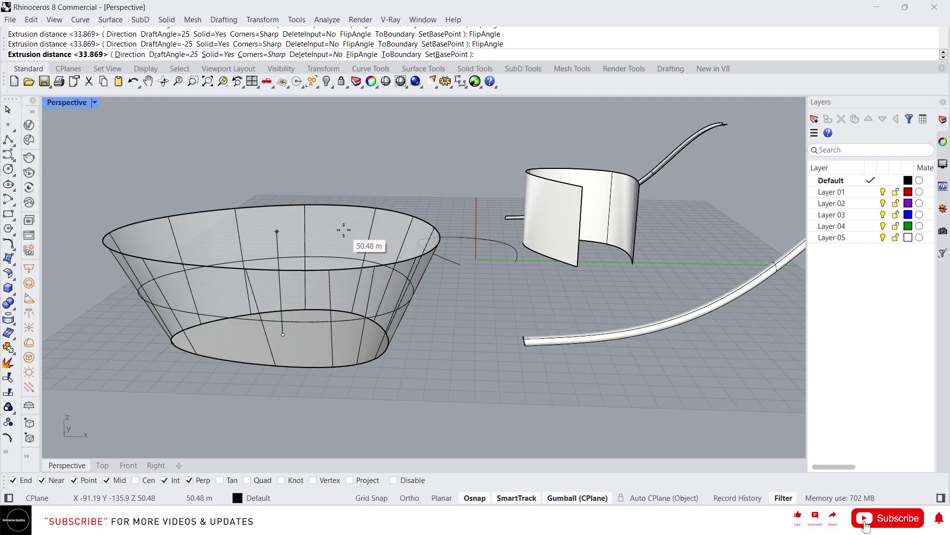
pyautogui.click(343, 150)
# - Examine the outward-flaring tapered solid built from the egg-shaped surface
pyautogui.click(317, 221)
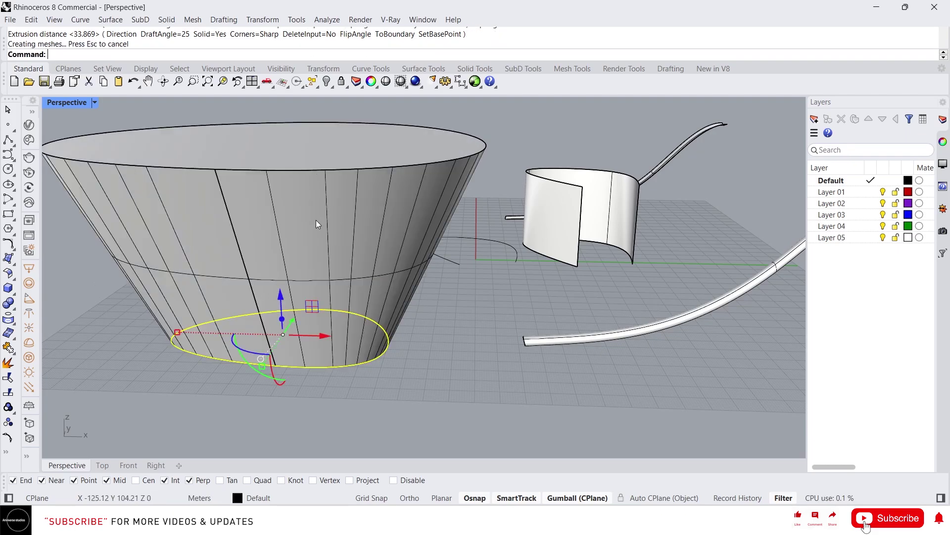
pyautogui.scroll(-3, 319, 266)
pyautogui.scroll(-2, 320, 266)
pyautogui.moveTo(320, 266); pyautogui.dragTo(337, 301, button='right')
pyautogui.scroll(-3, 347, 297)
pyautogui.scroll(5, 361, 274)
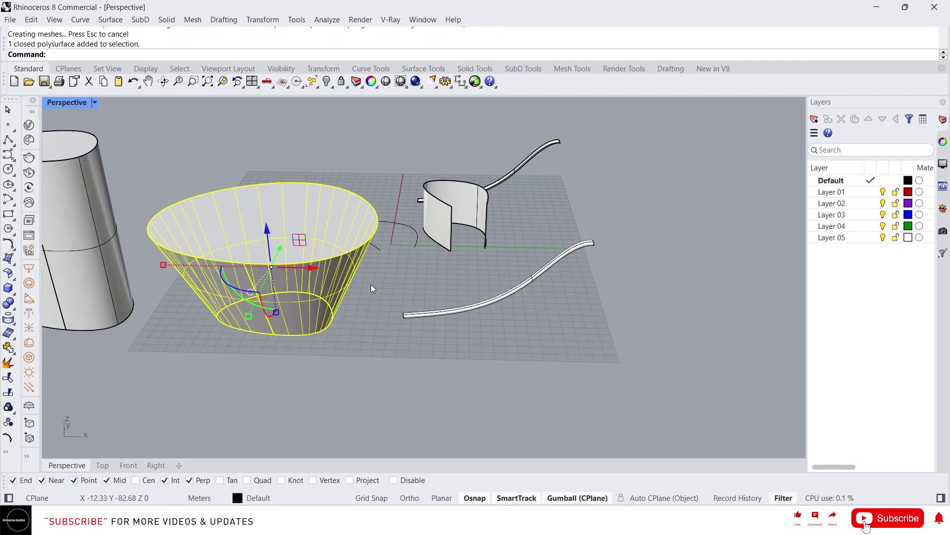
pyautogui.click(370, 285)
pyautogui.scroll(2, 376, 260)
pyautogui.click(304, 221)
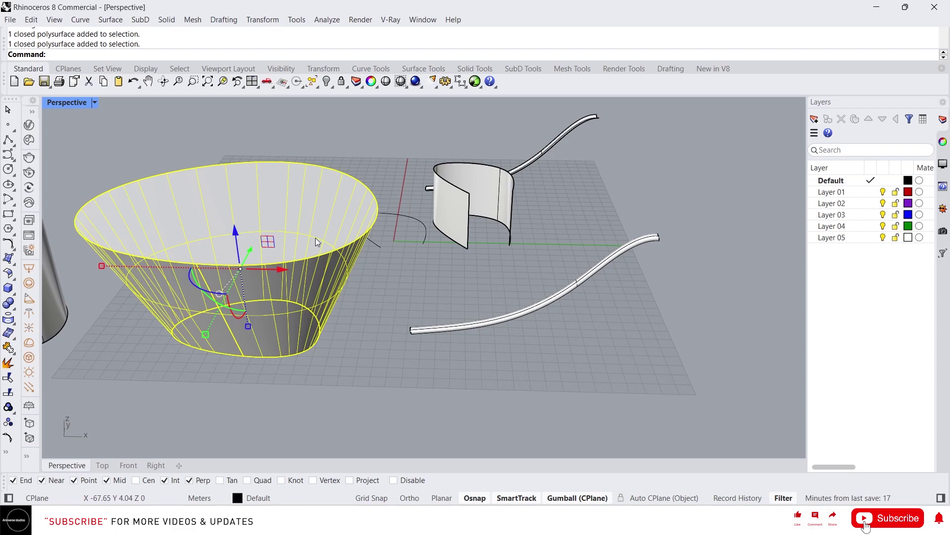
pyautogui.press('Escape')
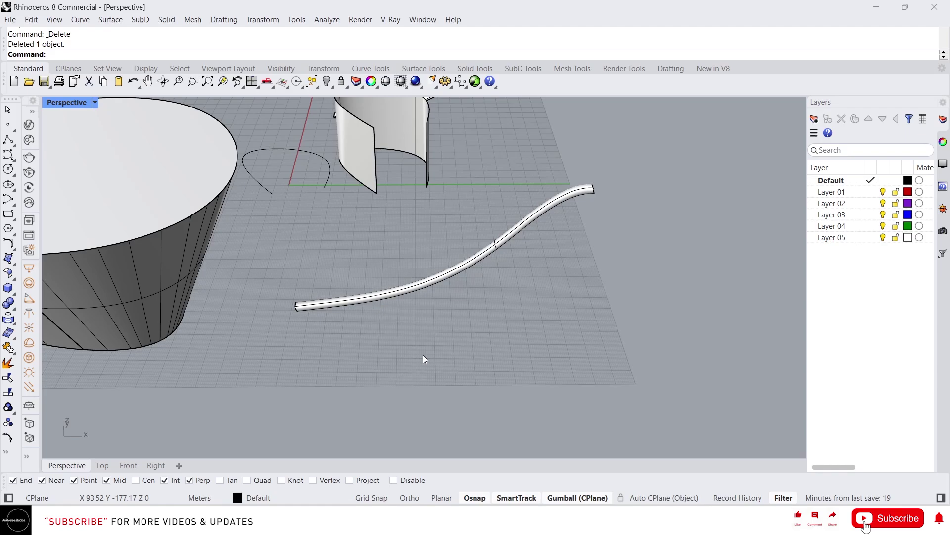
# - Draw a rectangle on the ground plane in front of the long curved swept solid
pyautogui.write('rec')
pyautogui.press('Return')
pyautogui.click(371, 342)
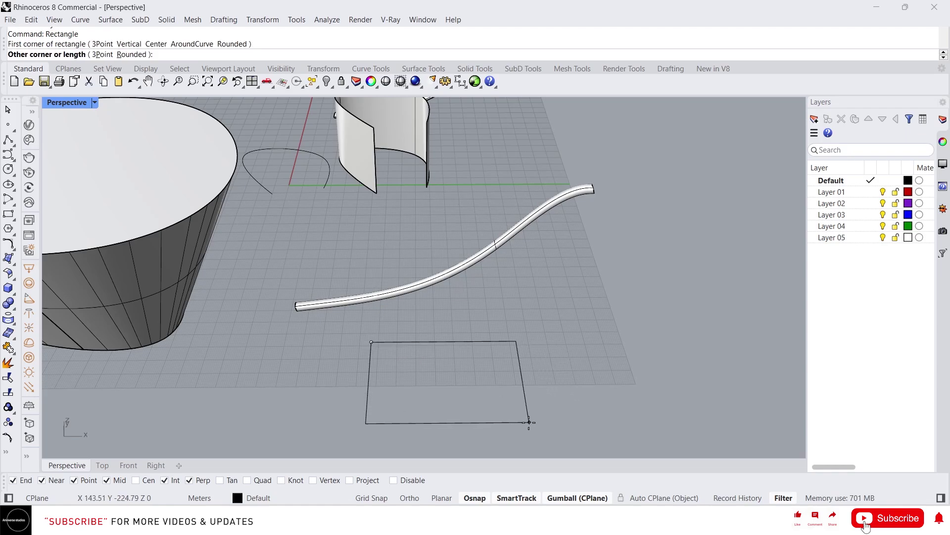
pyautogui.click(499, 402)
pyautogui.moveTo(495, 423); pyautogui.dragTo(483, 379, button='right')
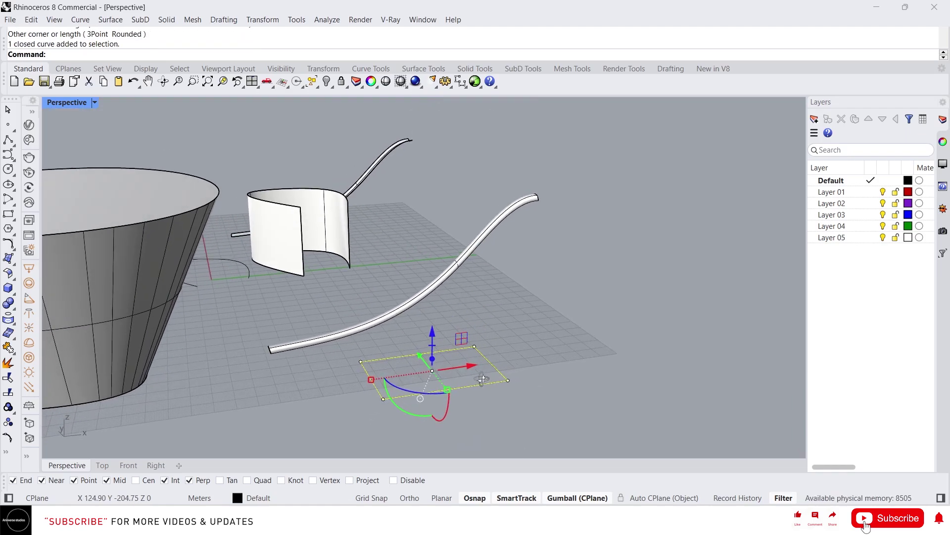
# - Create a planar surface from the rectangle and delete the rectangle curve
pyautogui.write('pl')
pyautogui.press('Return')
pyautogui.press('Delete')
# - Extrude the rectangular surface about 40.6 m with ExtrudeSrfTapered, flipping the draft angle to -25 and using Corners=Round
pyautogui.click(440, 371)
pyautogui.moveTo(439, 369); pyautogui.dragTo(414, 368, button='right')
pyautogui.write('ExtrudeCrvAlongCrv')
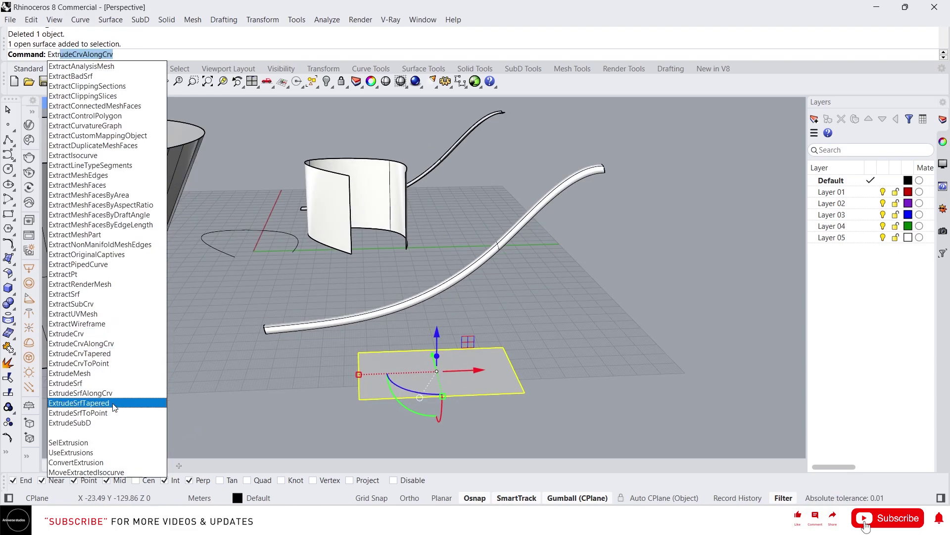
pyautogui.click(113, 407)
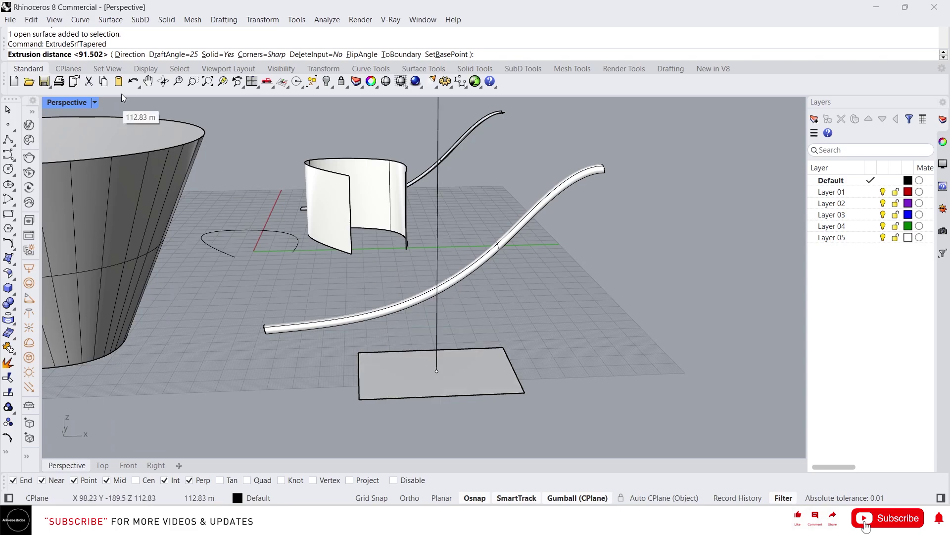
pyautogui.click(354, 54)
pyautogui.moveTo(464, 309); pyautogui.dragTo(446, 277, button='right')
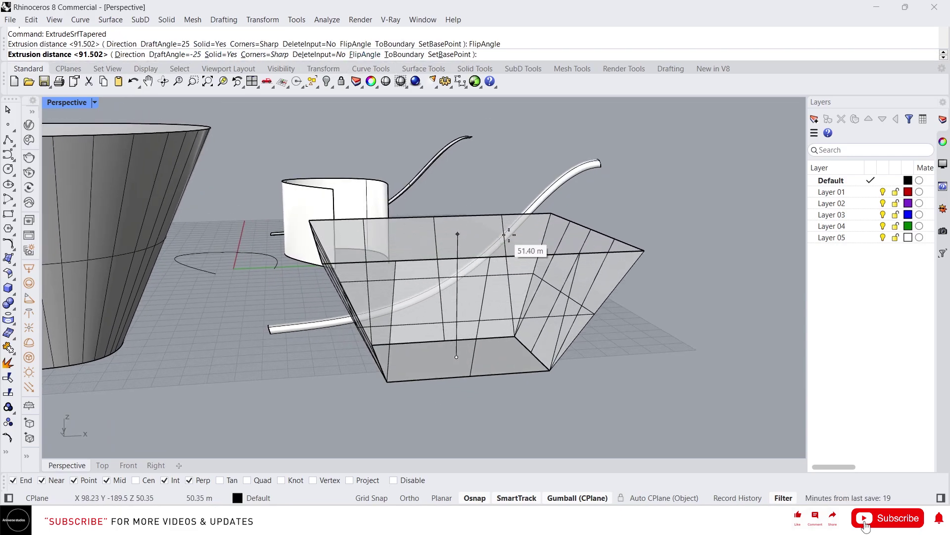
pyautogui.click(265, 54)
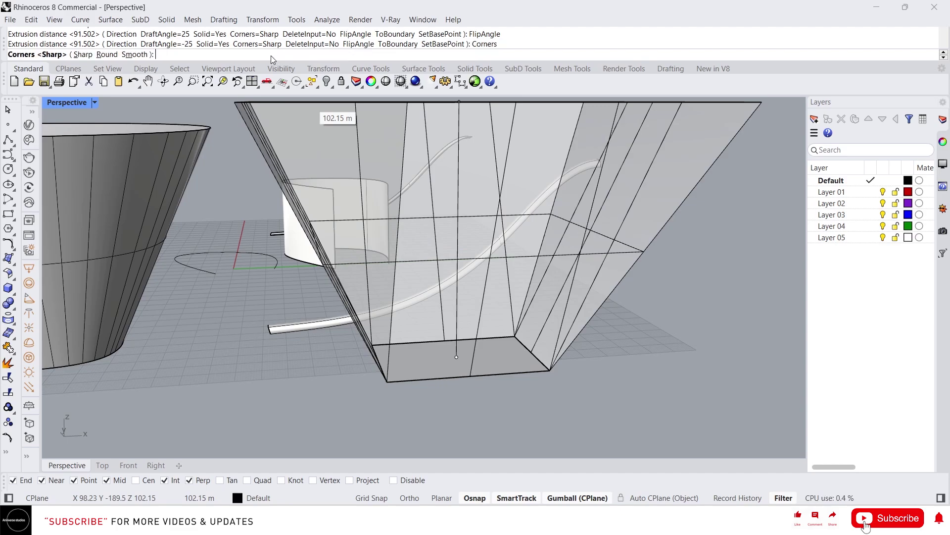
pyautogui.click(107, 55)
pyautogui.click(426, 281)
# - Move the round-cornered tapered solid off the rectangular surface to the open space beside it
pyautogui.moveTo(426, 281); pyautogui.dragTo(408, 334, button='right')
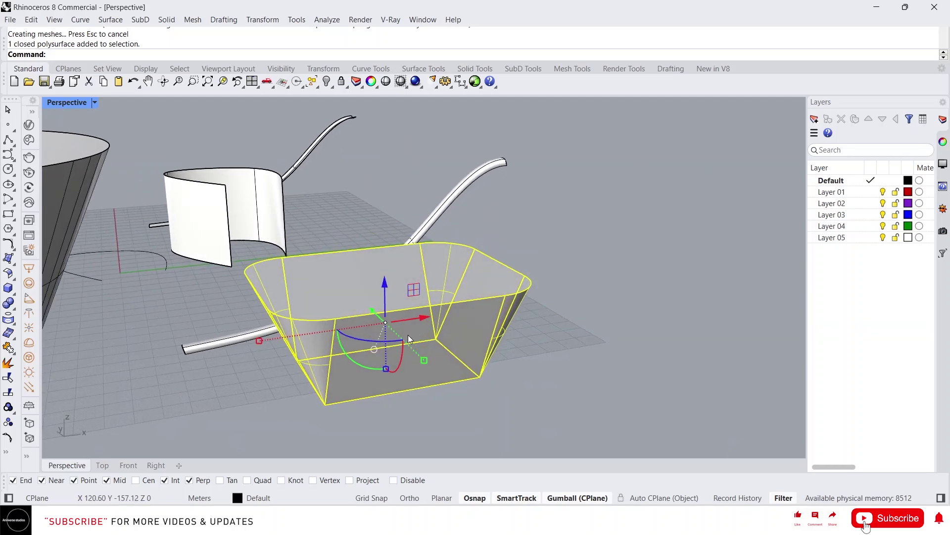
pyautogui.moveTo(410, 320); pyautogui.dragTo(619, 273)
pyautogui.click(559, 443)
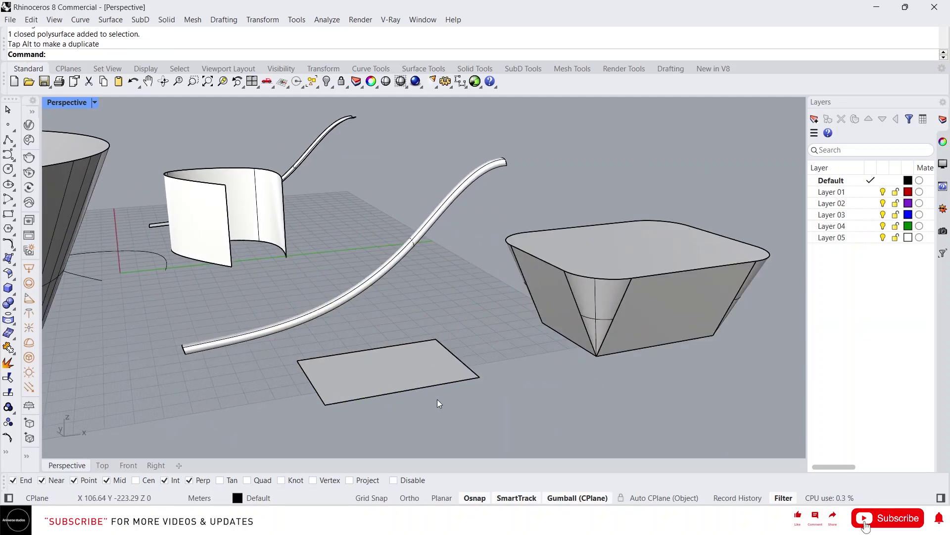
# - Extrude the rectangular surface again with ExtrudeSrfTapered, using a draft angle of -25 and Corners=Sharp
pyautogui.click(396, 374)
pyautogui.rightClick(392, 365)
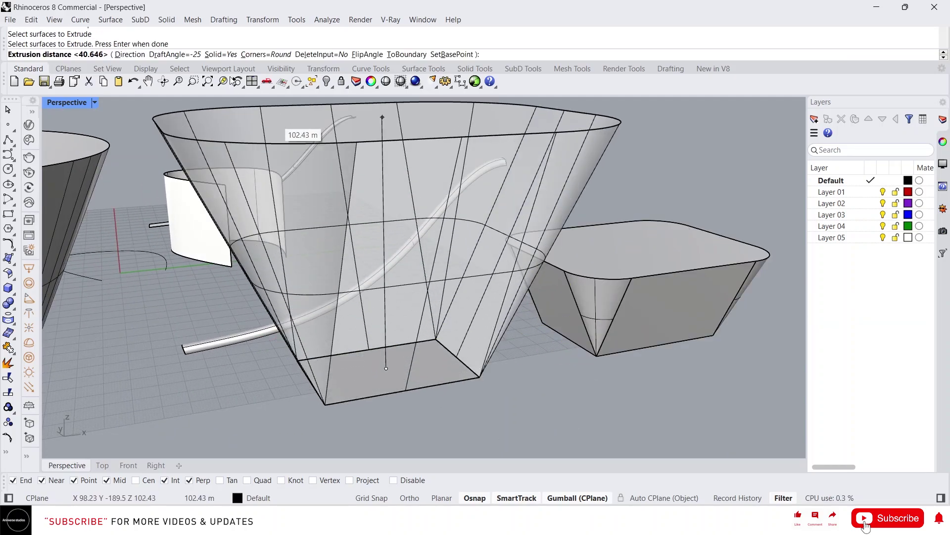
pyautogui.click(251, 54)
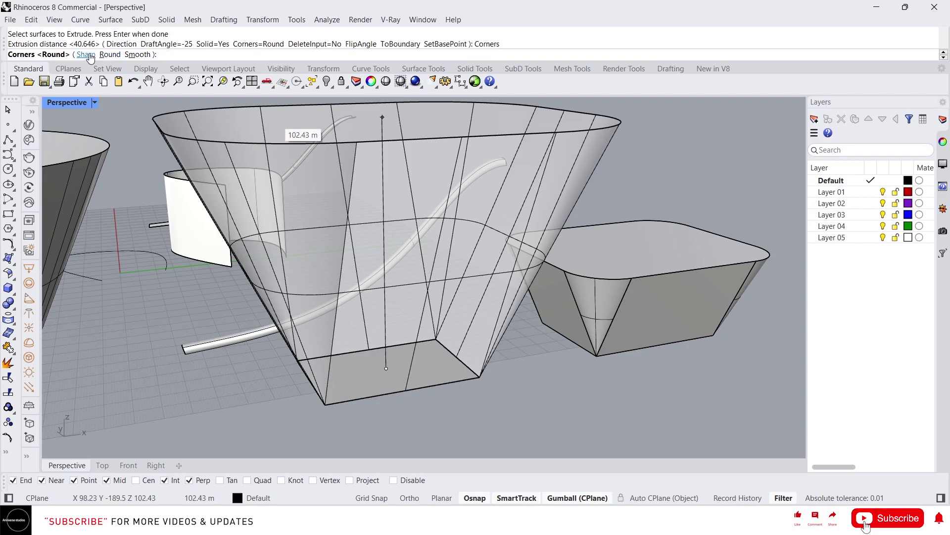
pyautogui.click(89, 56)
pyautogui.click(323, 255)
pyautogui.click(385, 297)
pyautogui.moveTo(385, 296); pyautogui.dragTo(445, 314, button='right')
pyautogui.click(470, 370)
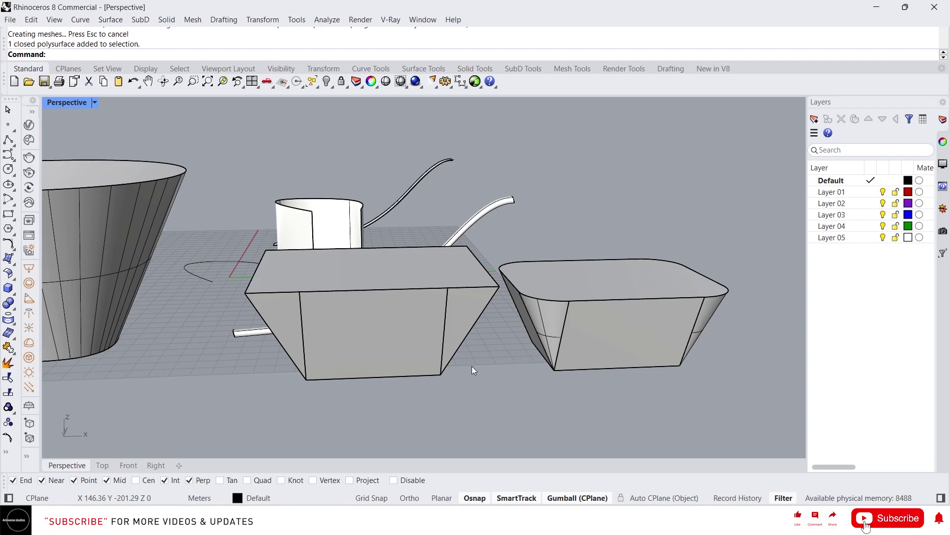
# - Examine the sharp-cornered tapered solid and compare it with the round-cornered one beside it
pyautogui.click(439, 334)
pyautogui.scroll(-4, 494, 280)
pyautogui.moveTo(494, 281); pyautogui.dragTo(452, 246, button='right')
pyautogui.scroll(-6, 505, 287)
pyautogui.scroll(4, 465, 275)
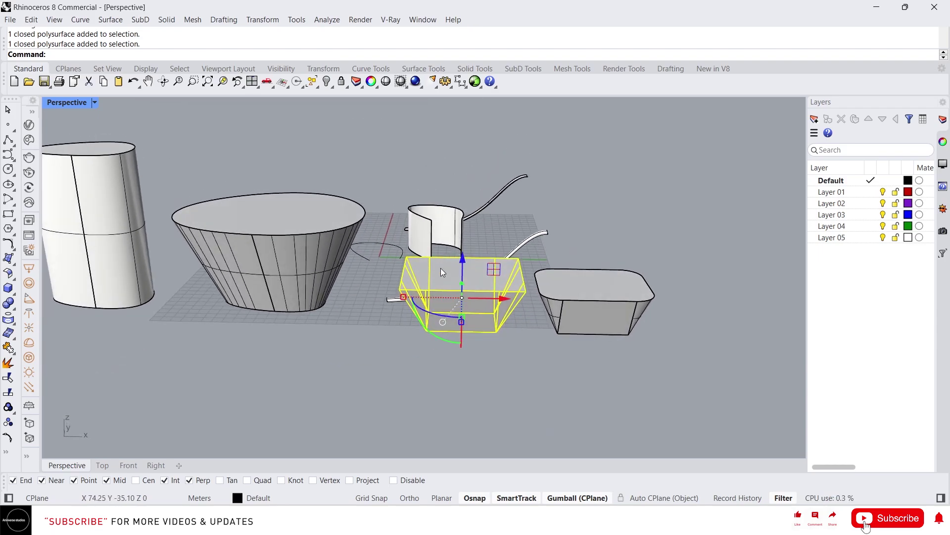
pyautogui.scroll(3, 455, 248)
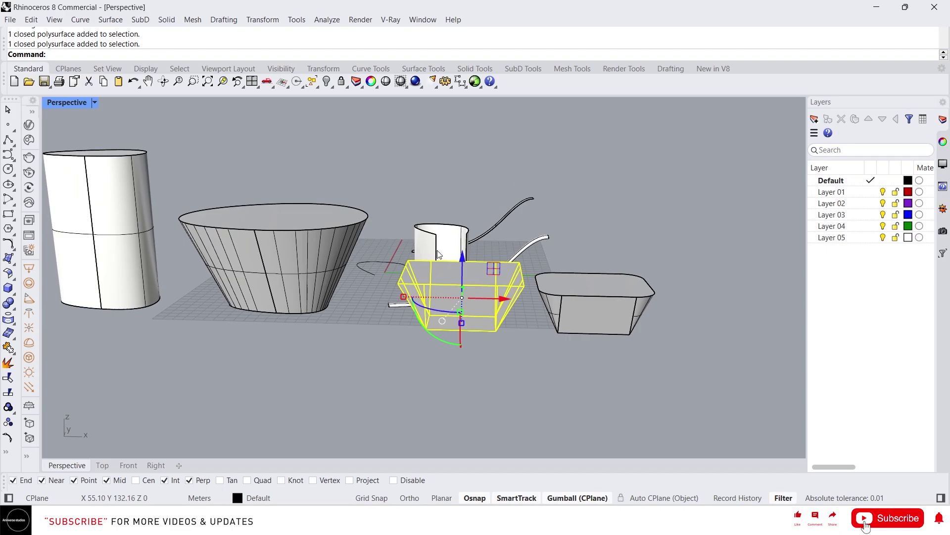
pyautogui.scroll(3, 460, 236)
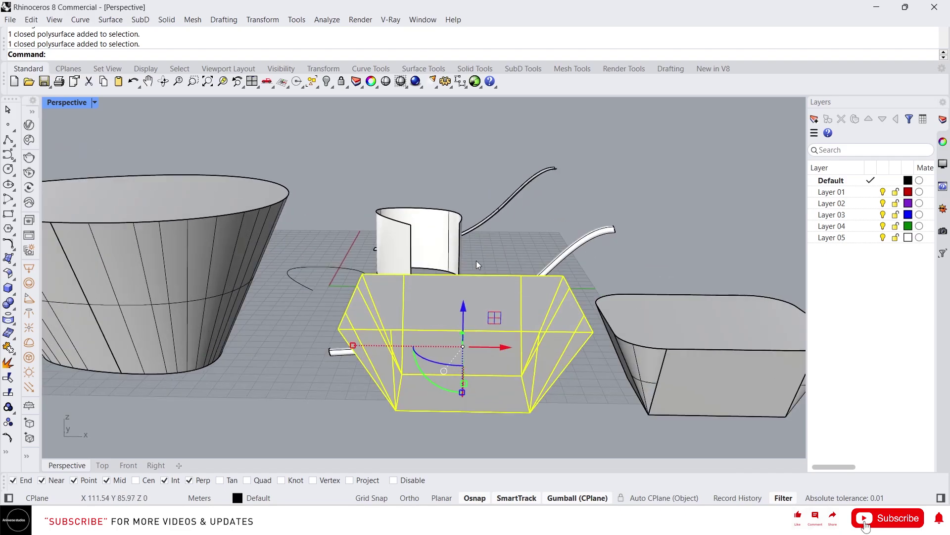
pyautogui.click(494, 259)
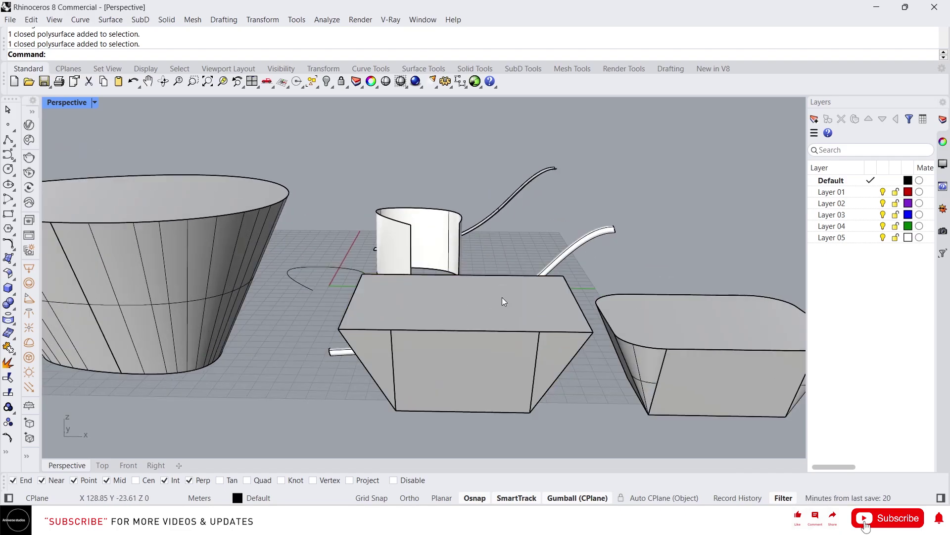